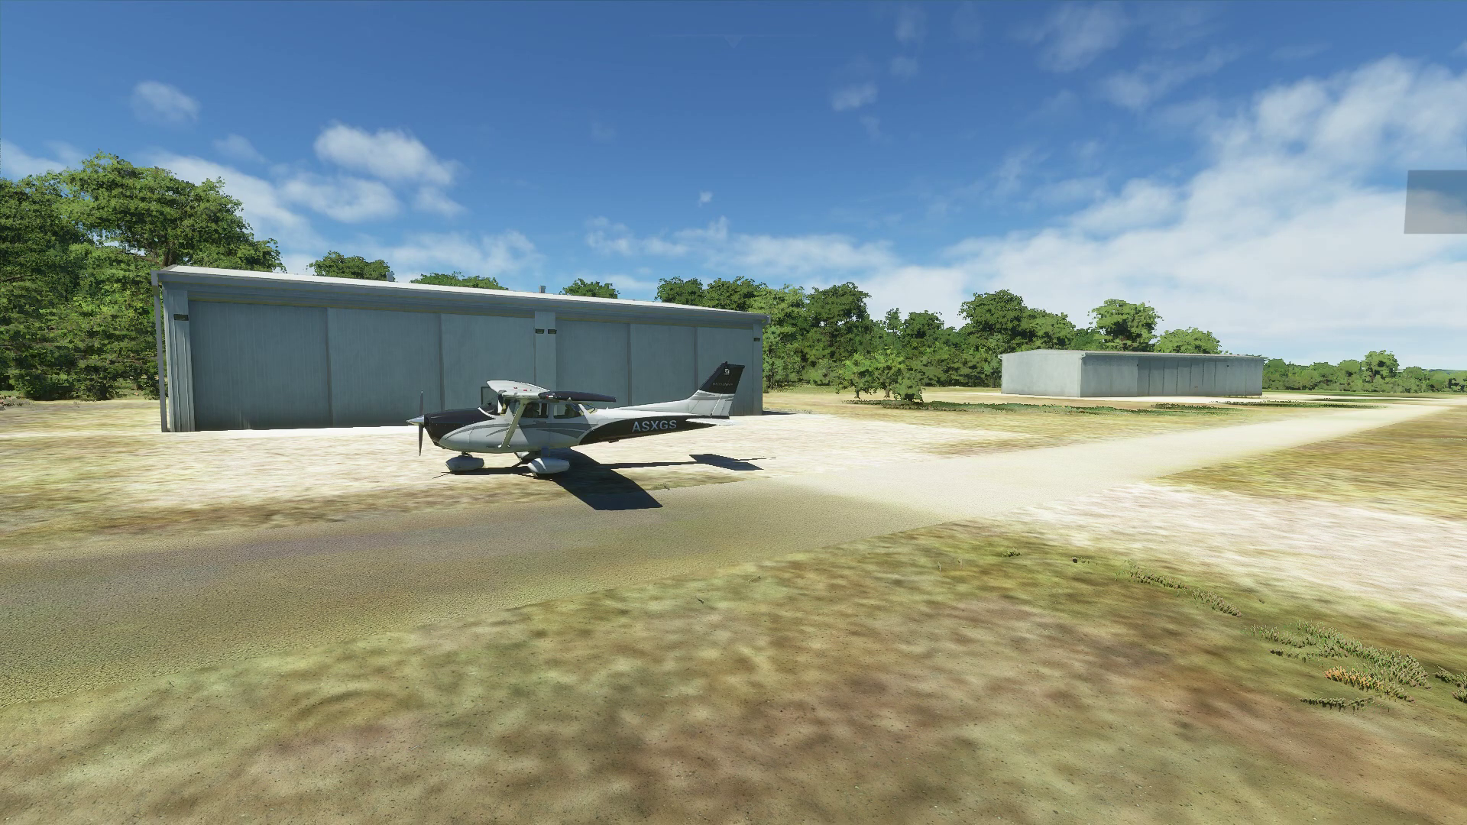
Enter the Cessna's cockpit, pause the flight and open the Controls options
key(End)
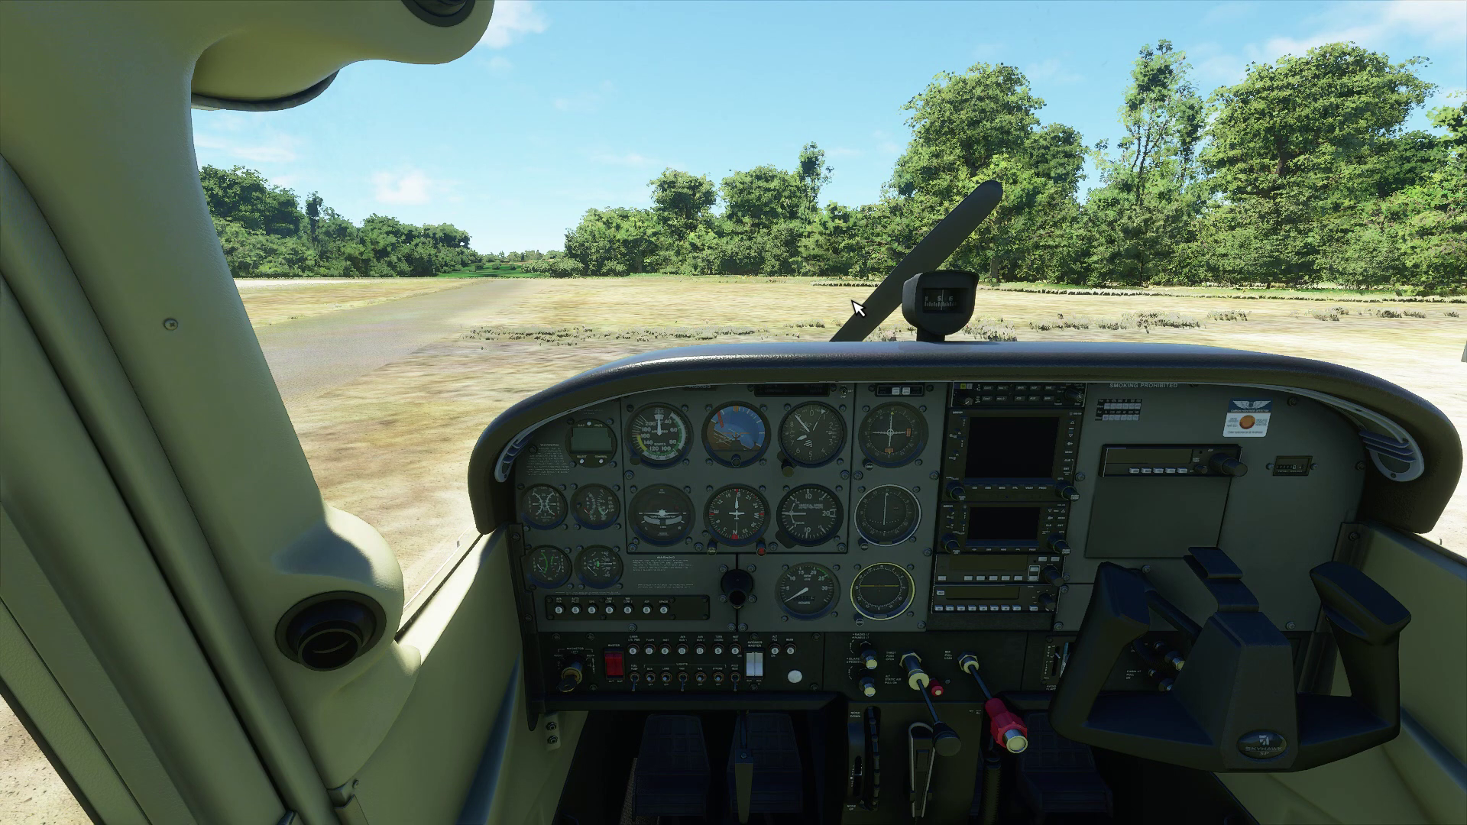
key(Escape)
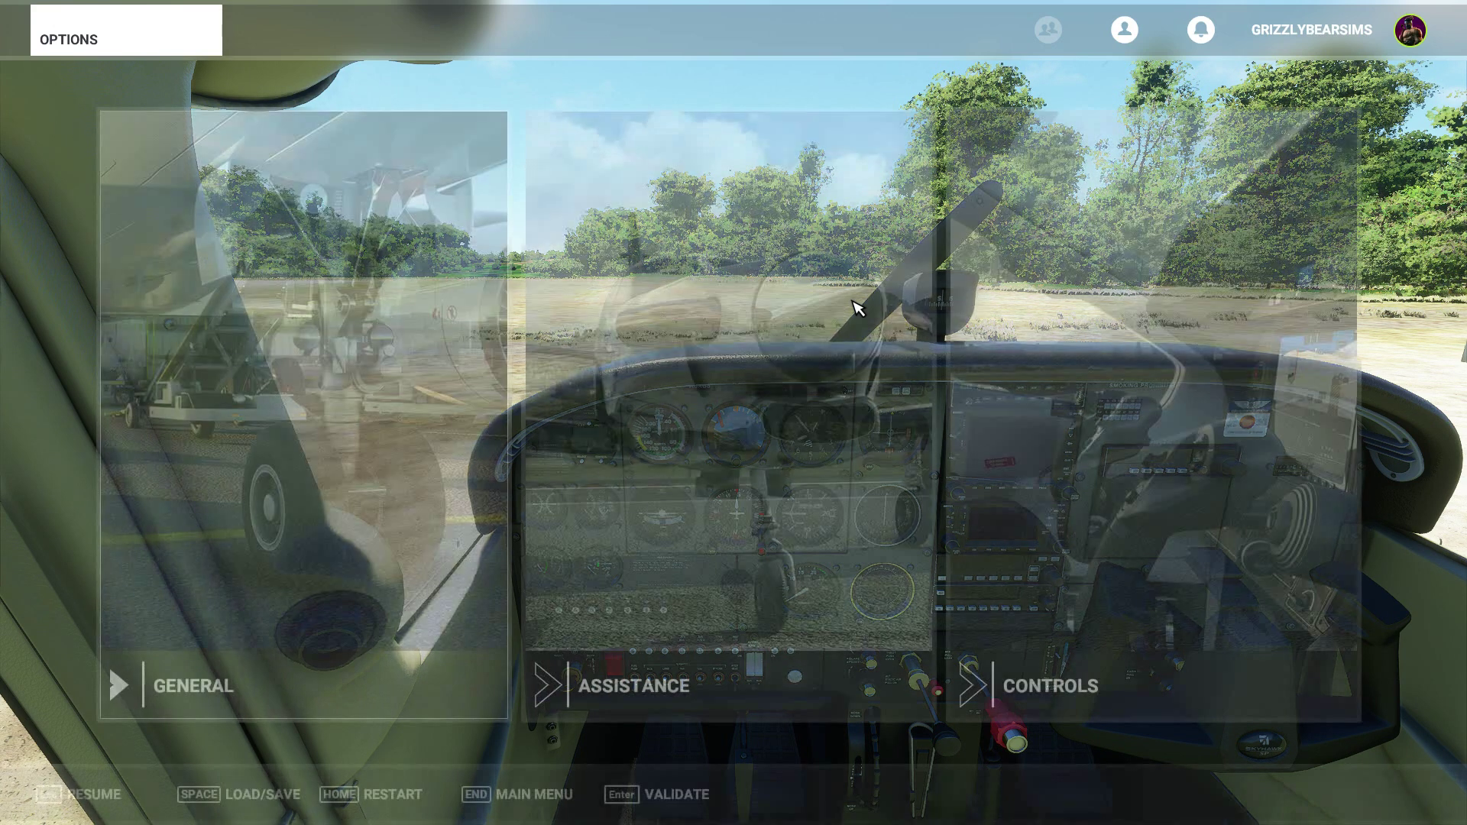
click(1090, 373)
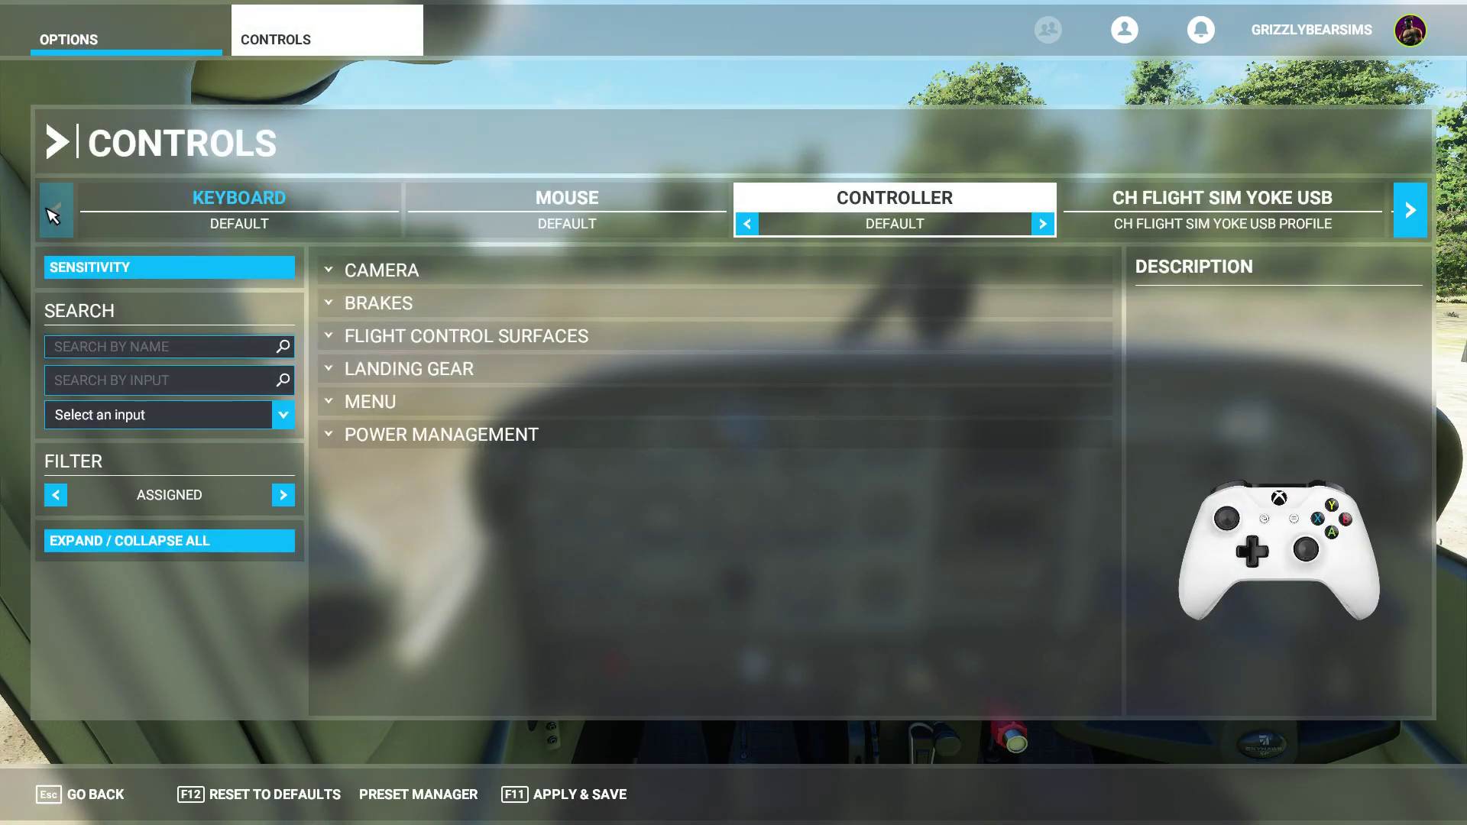
Review the assigned bindings of the keyboard, mouse, controller and CH Flight Sim Yoke USB, and bring the CH Pro Pedals USB into view
click(167, 207)
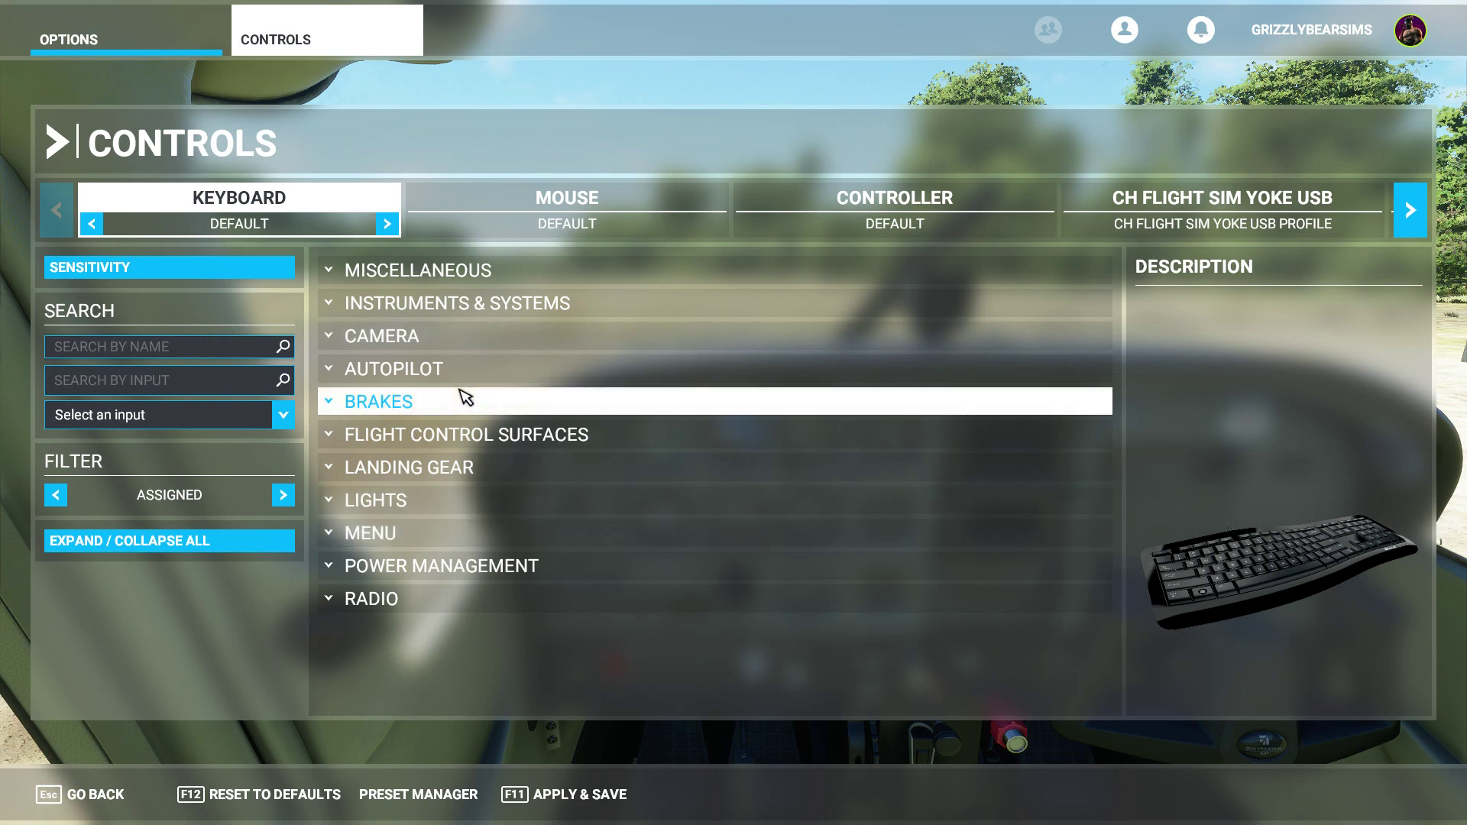
click(583, 275)
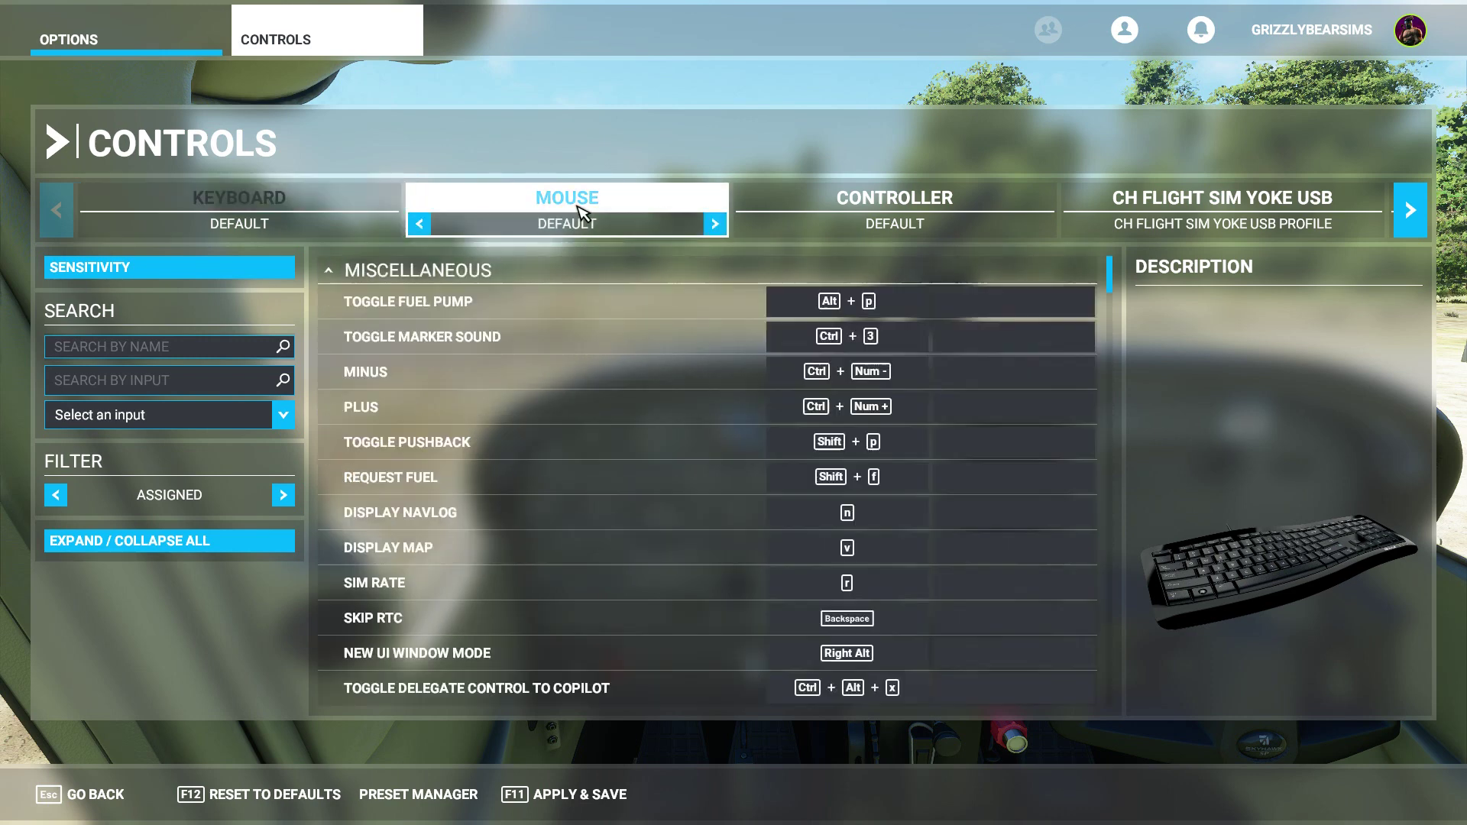
click(583, 210)
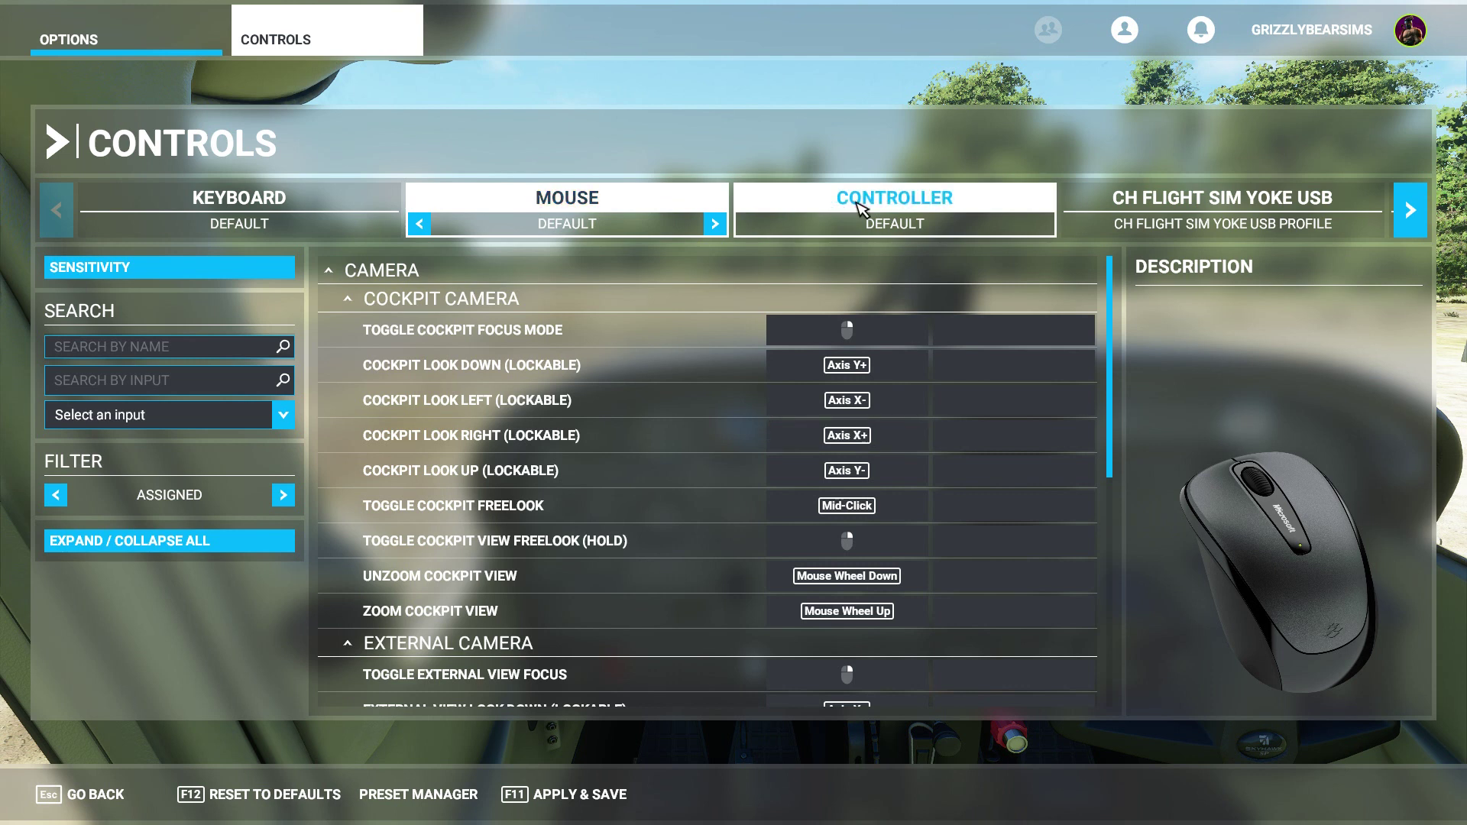
click(914, 216)
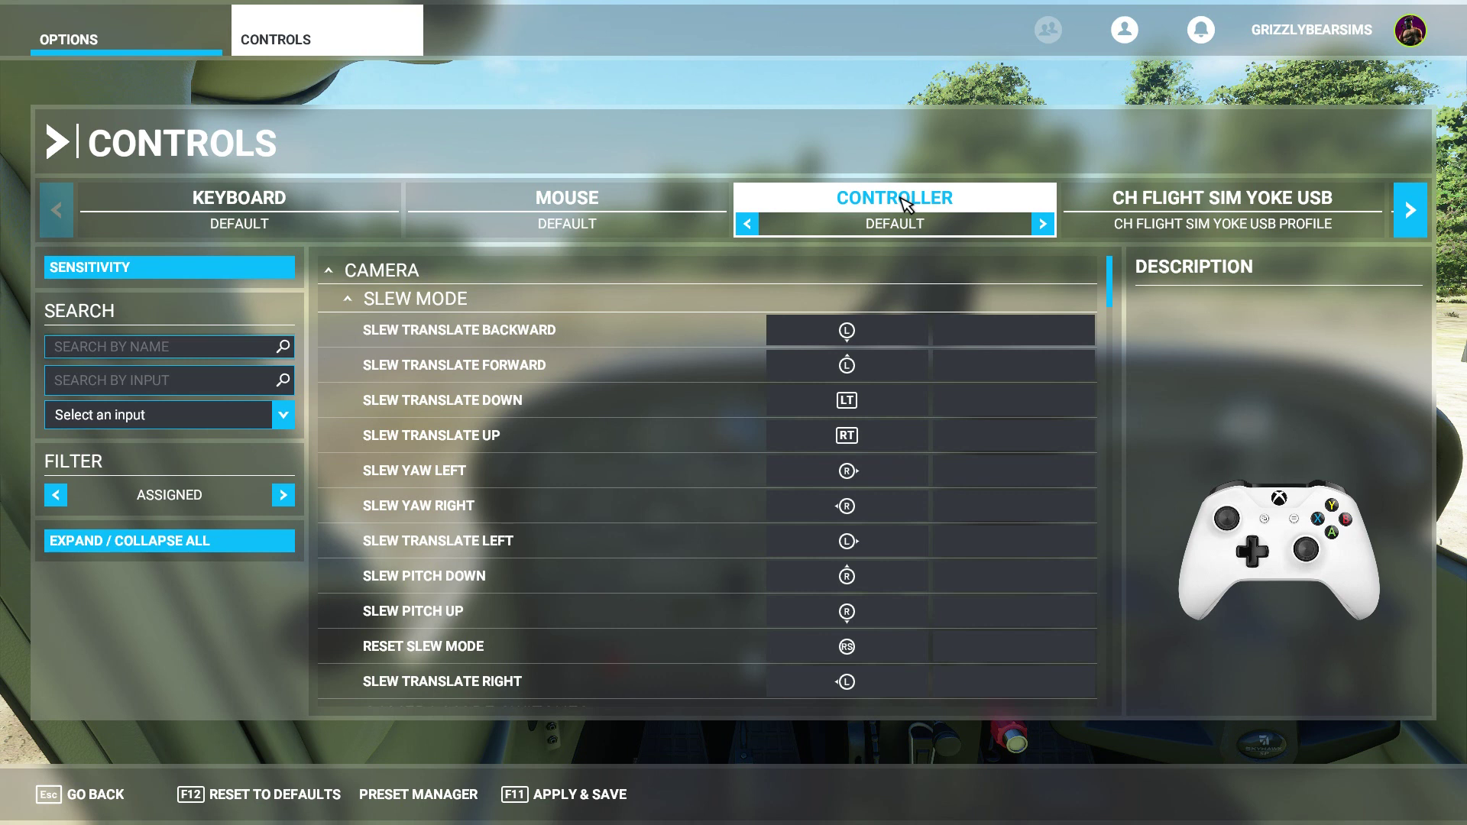
click(1121, 200)
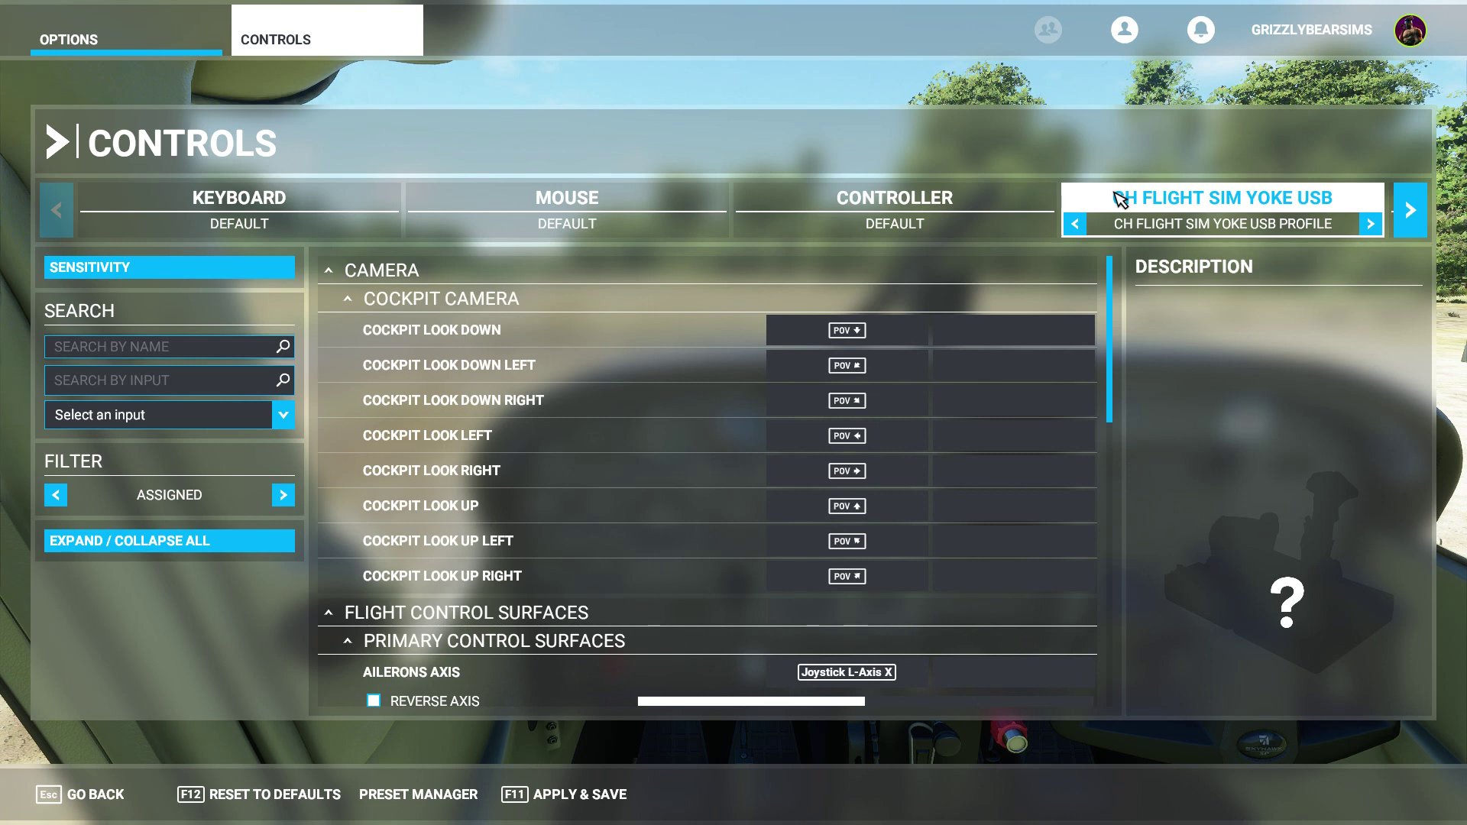
click(1412, 214)
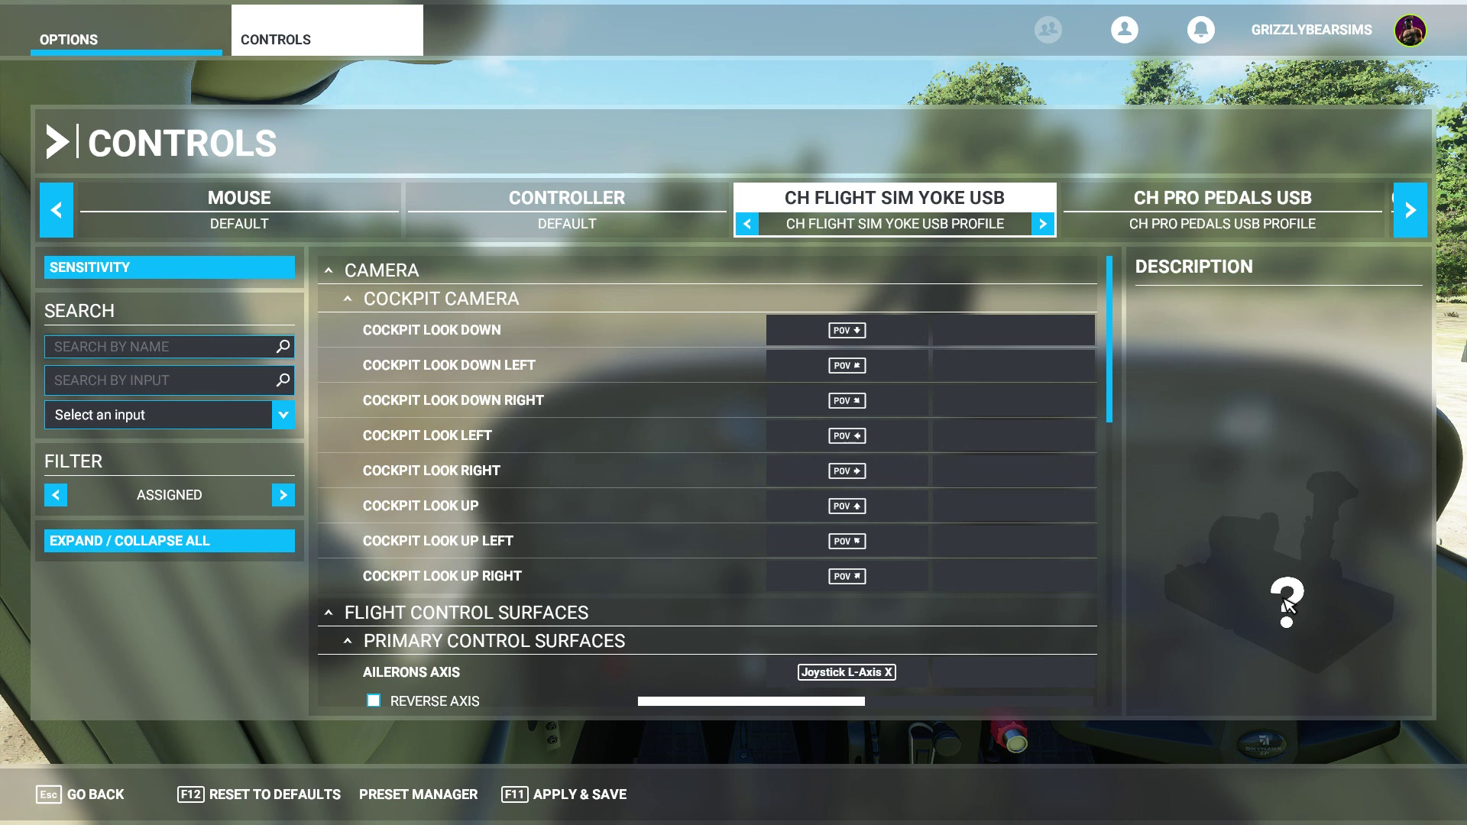
Switch the yoke's preset to Default and back to CH Flight Sim Yoke USB Profile
mouse_move(1015, 504)
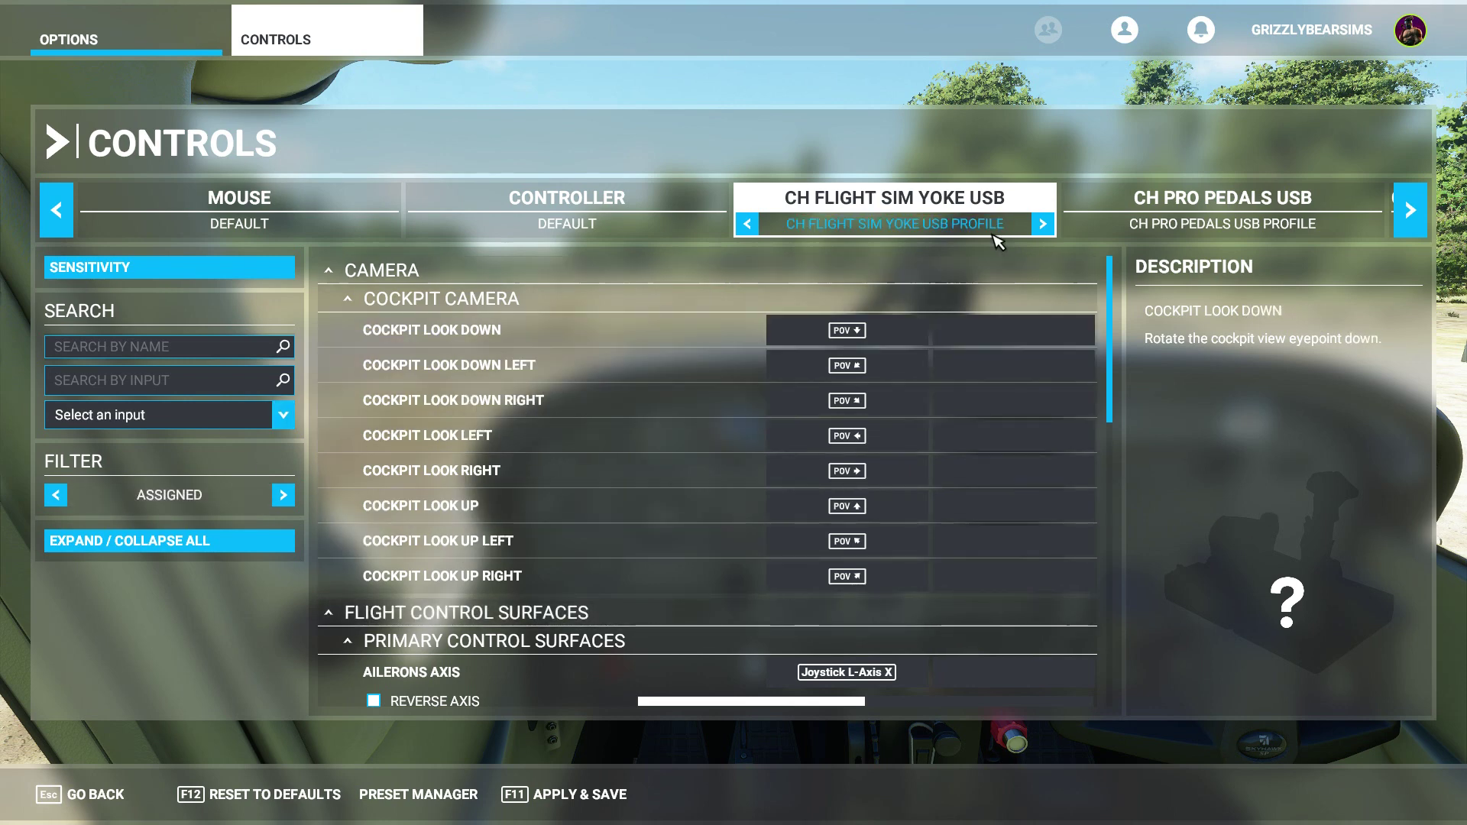
click(1042, 224)
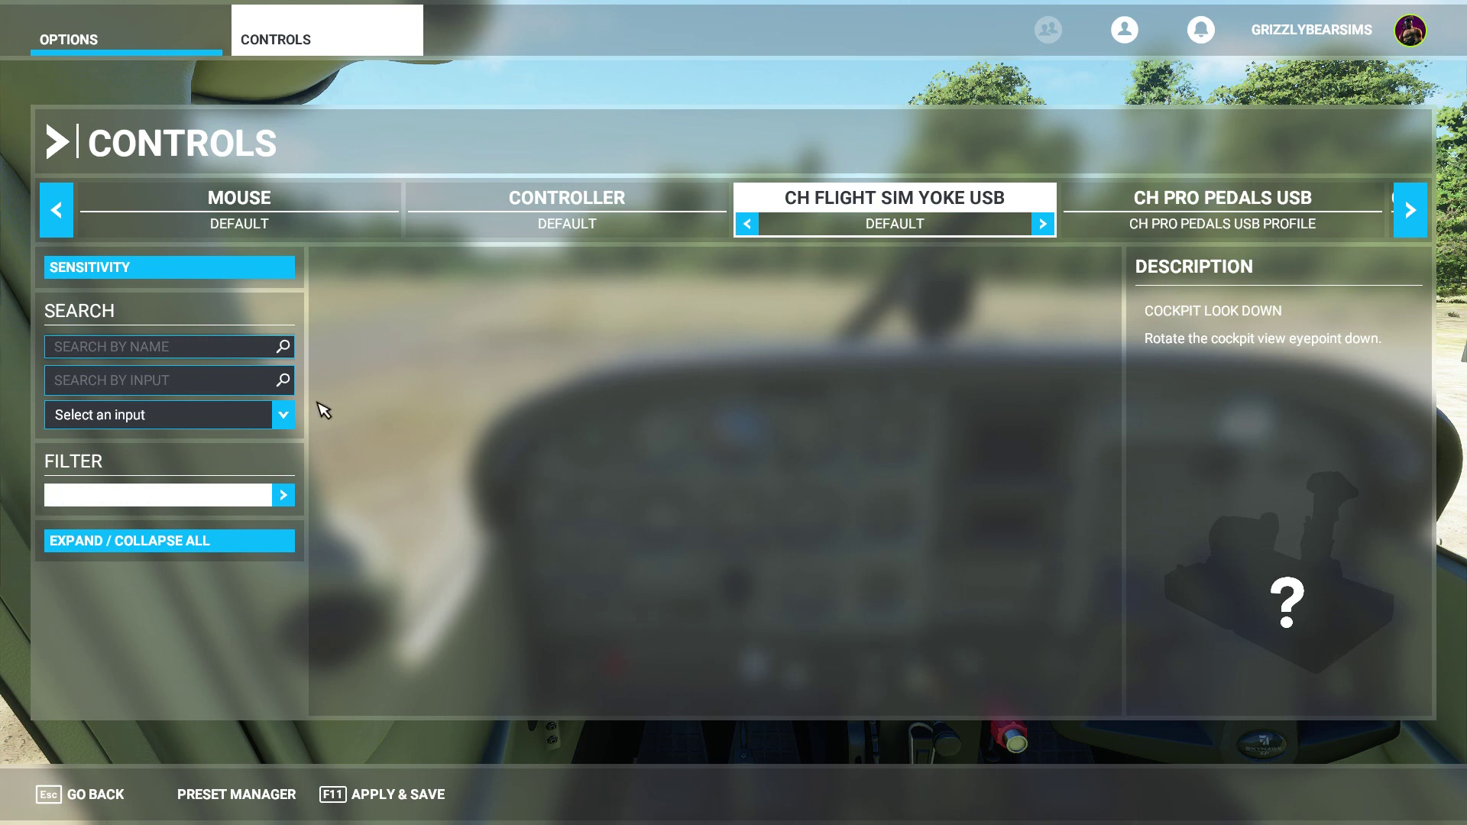
click(747, 223)
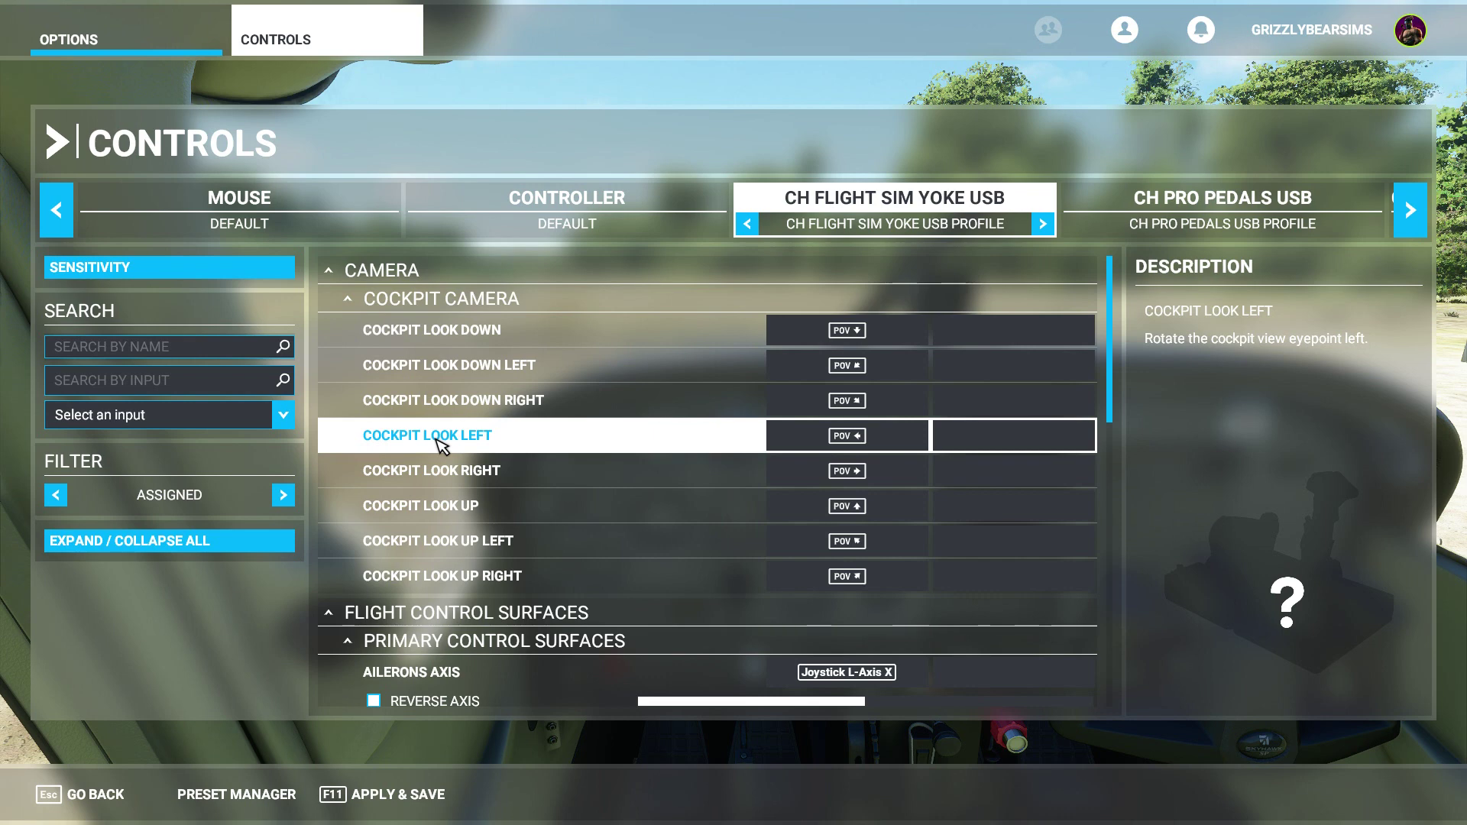
Examine the yoke profile's assigned bindings, from cockpit camera and control surfaces to landing gear, mixture, propeller and throttle
scroll(440, 445, down, 4)
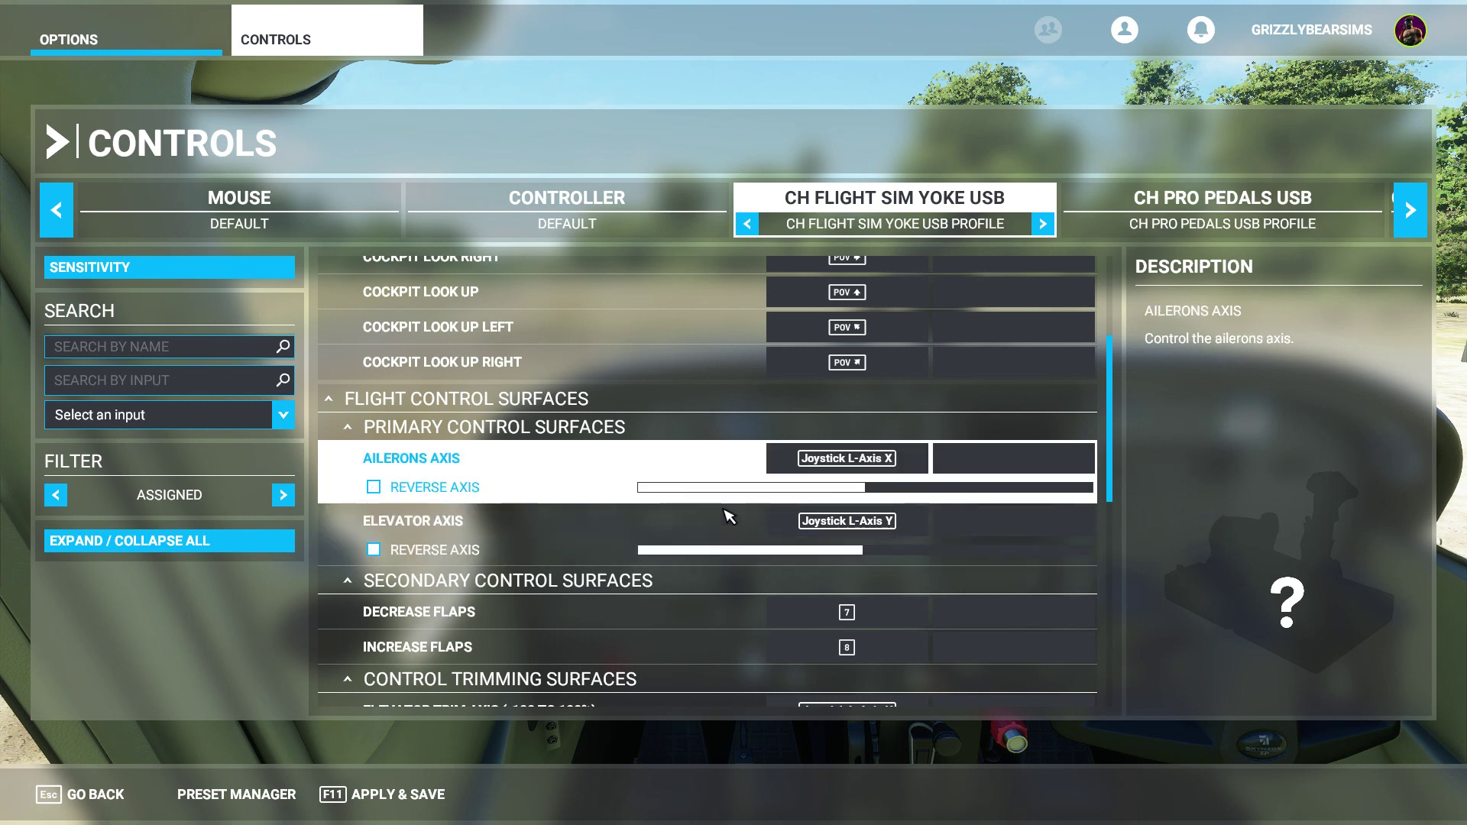
scroll(606, 517, down, 2)
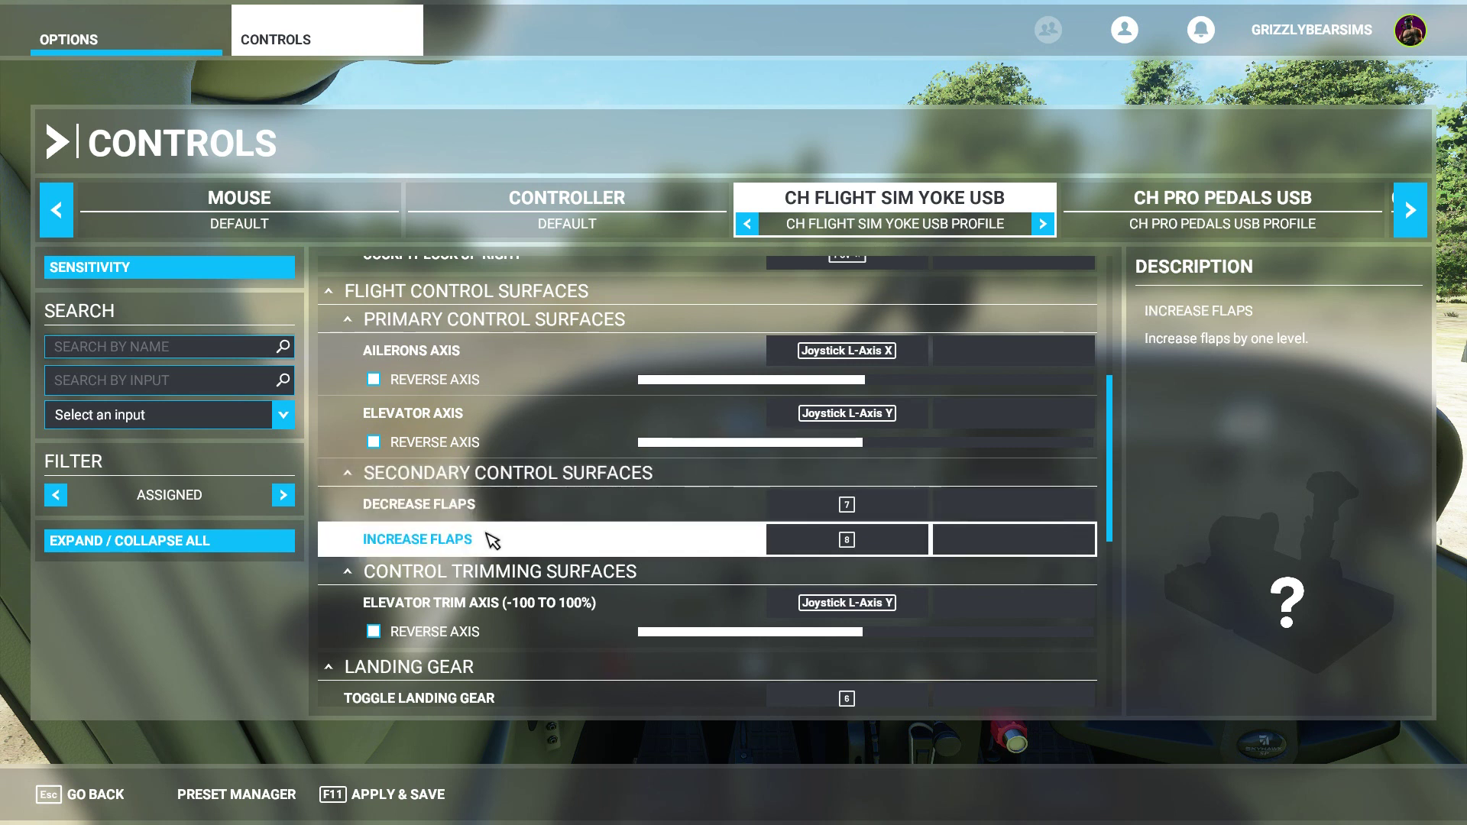
scroll(489, 541, down, 2)
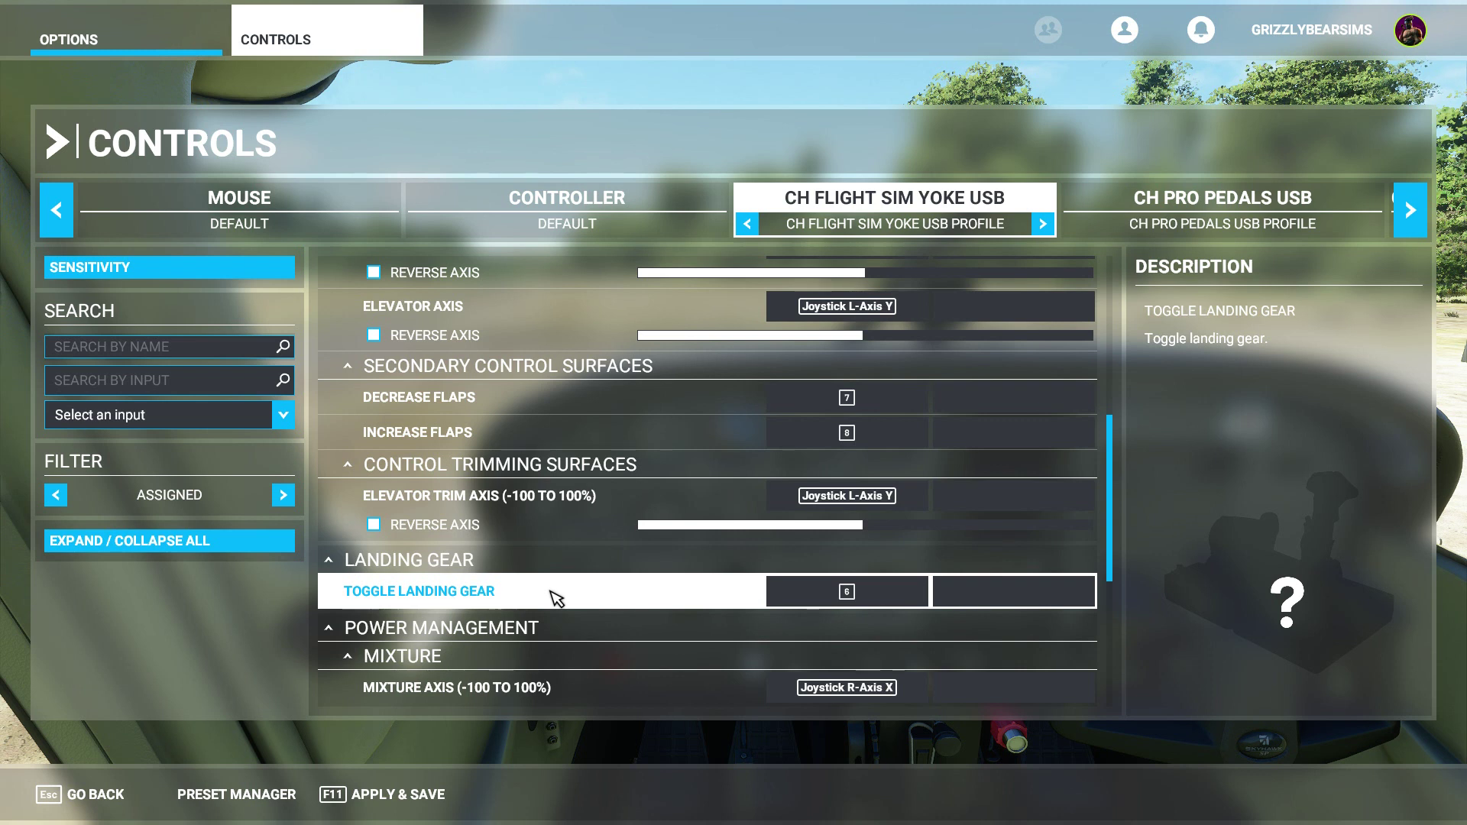
scroll(555, 598, down, 2)
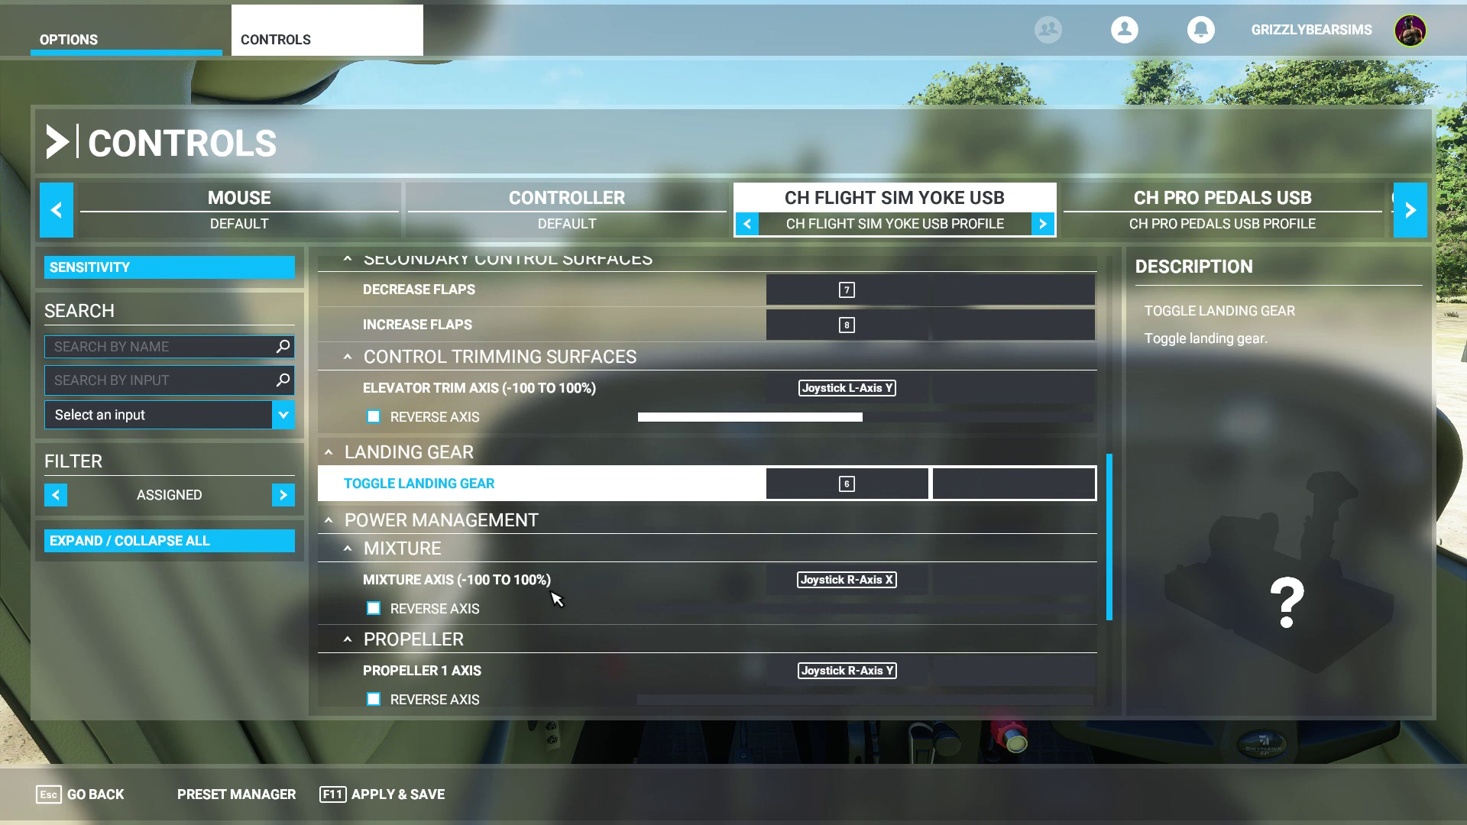
scroll(555, 598, down, 2)
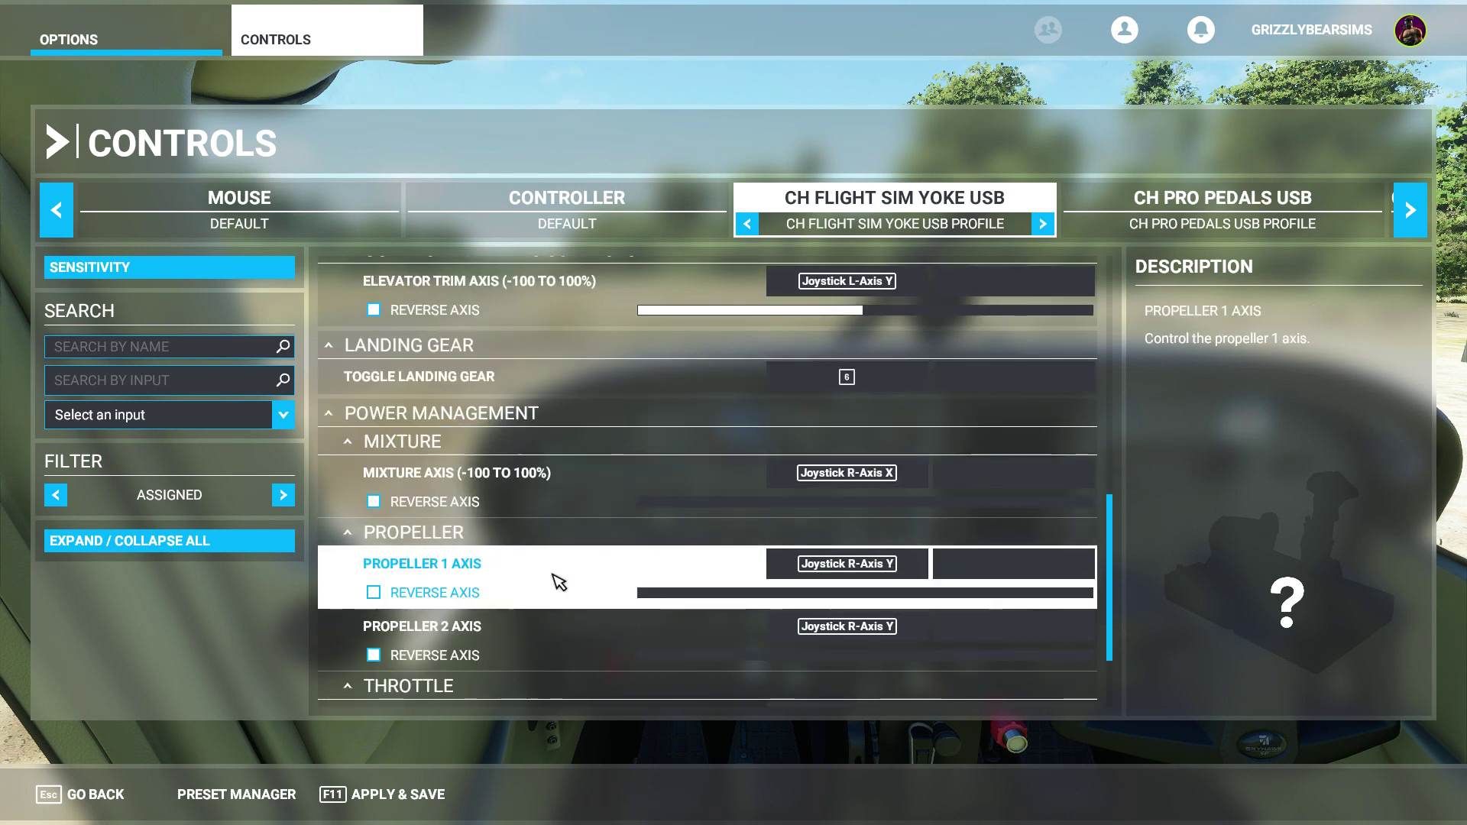
scroll(559, 582, down, 2)
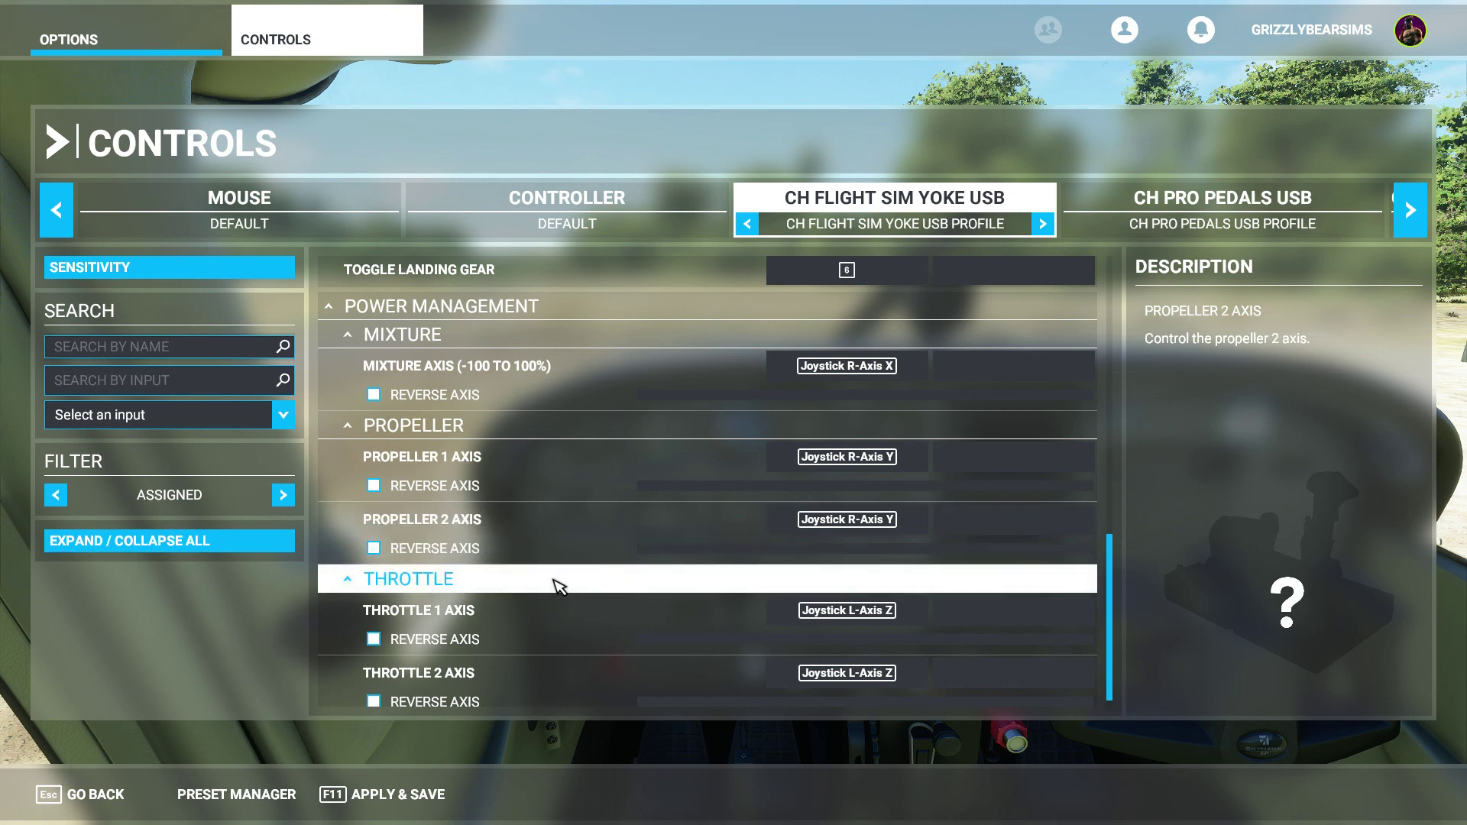
scroll(559, 587, down, 1)
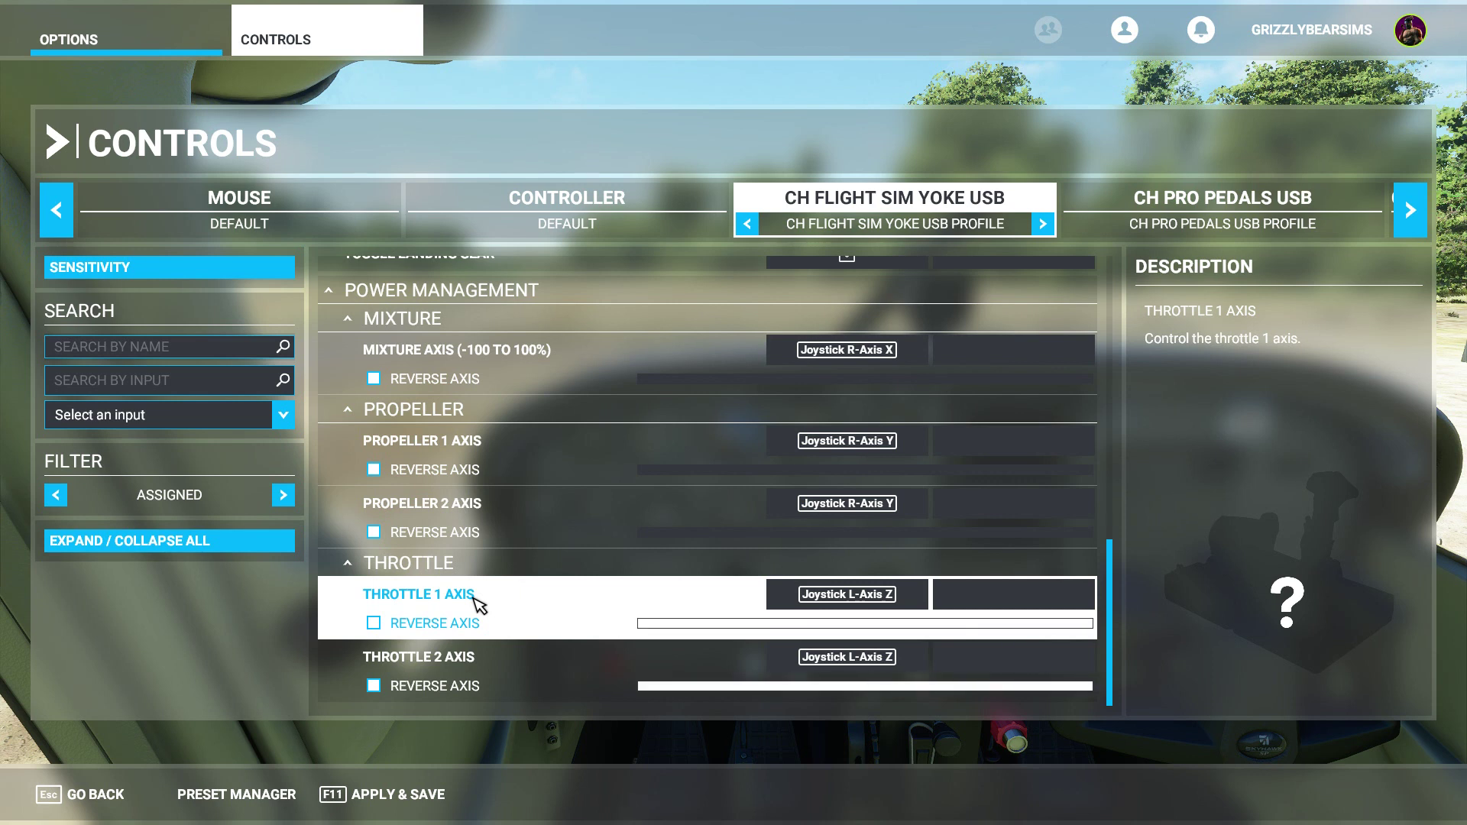
Switch the yoke to its Default preset and filter its command list to Essentials
click(1042, 224)
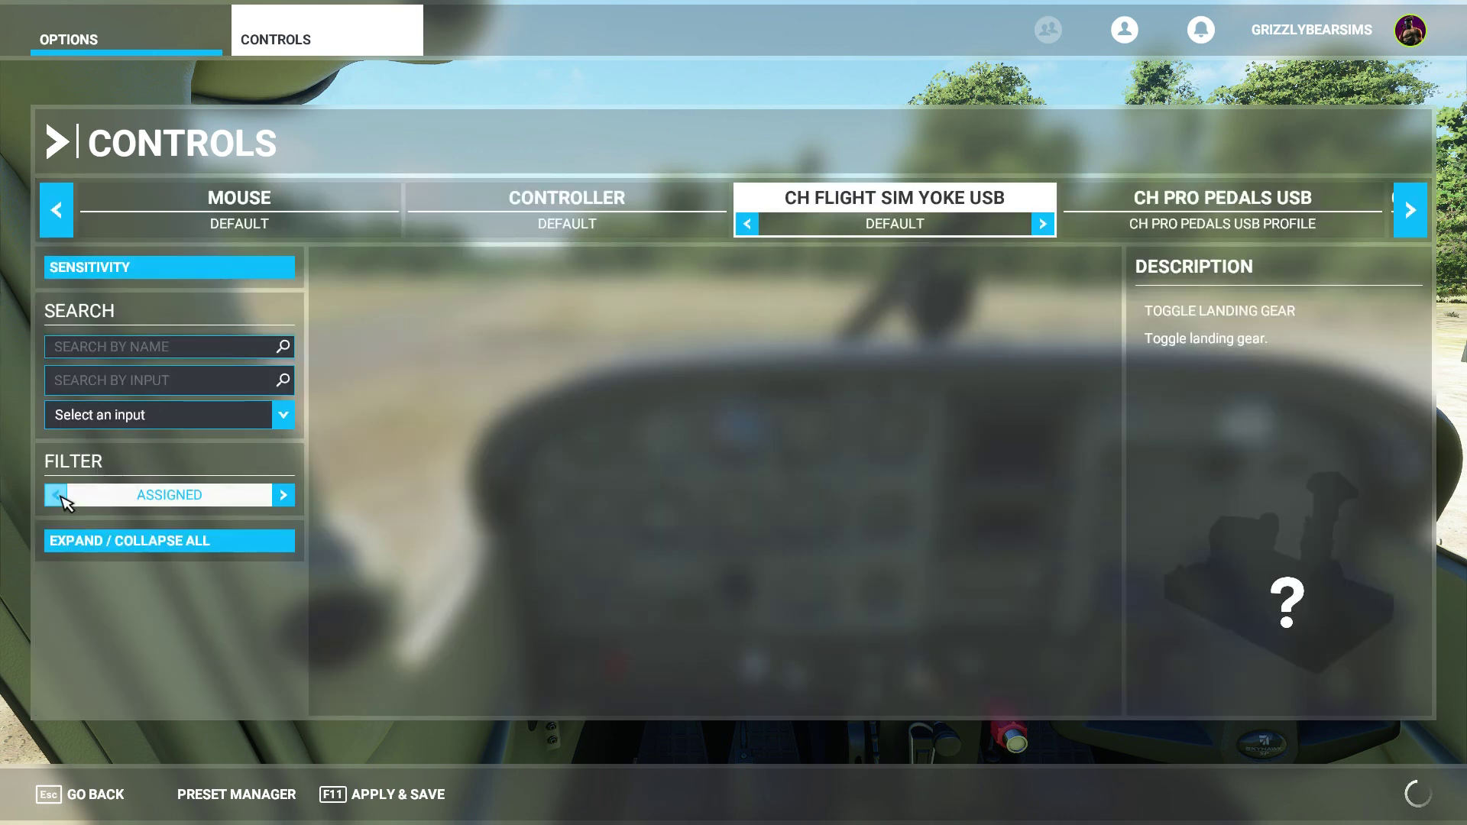
click(57, 496)
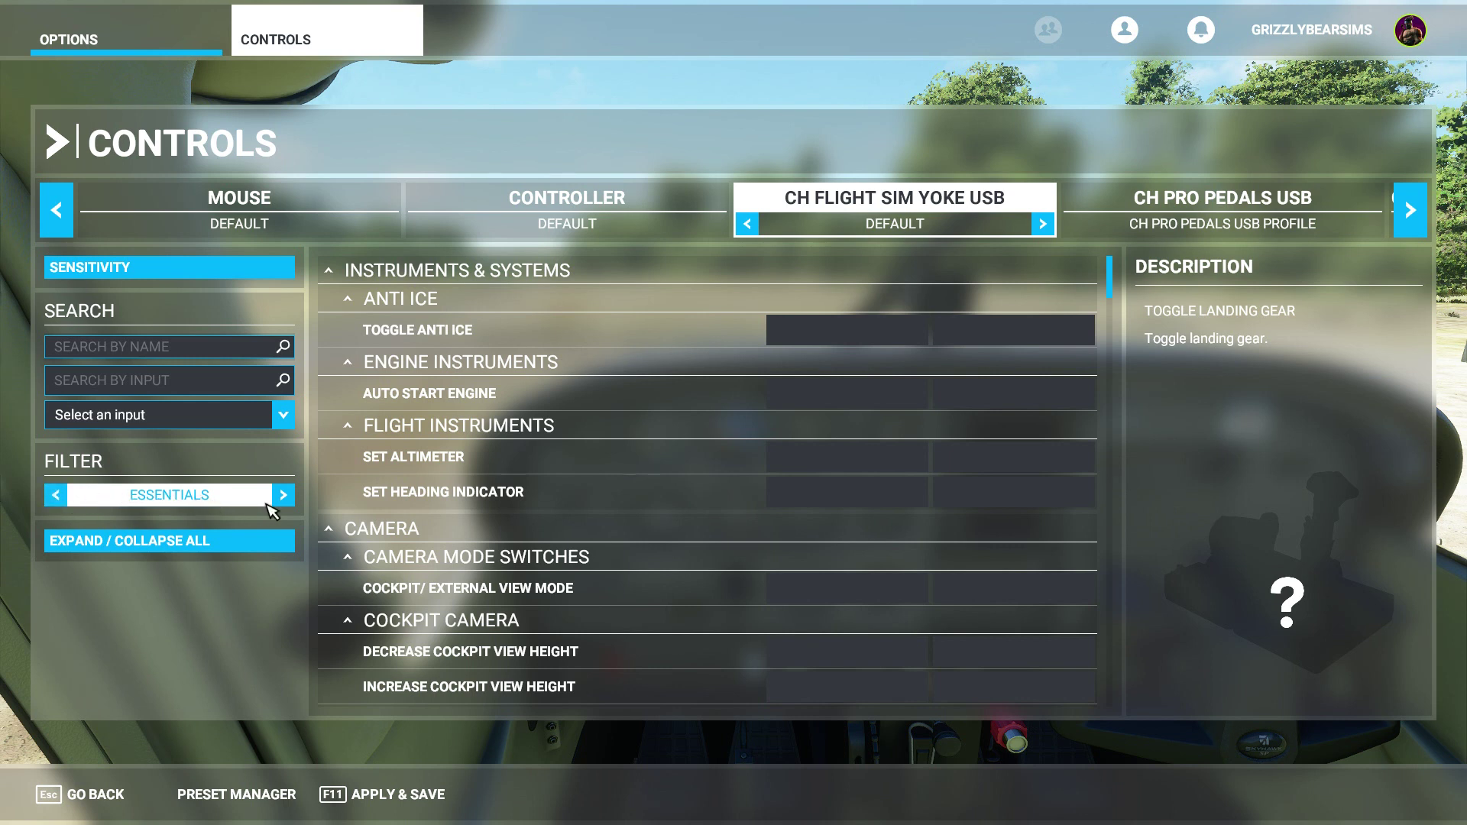
click(283, 495)
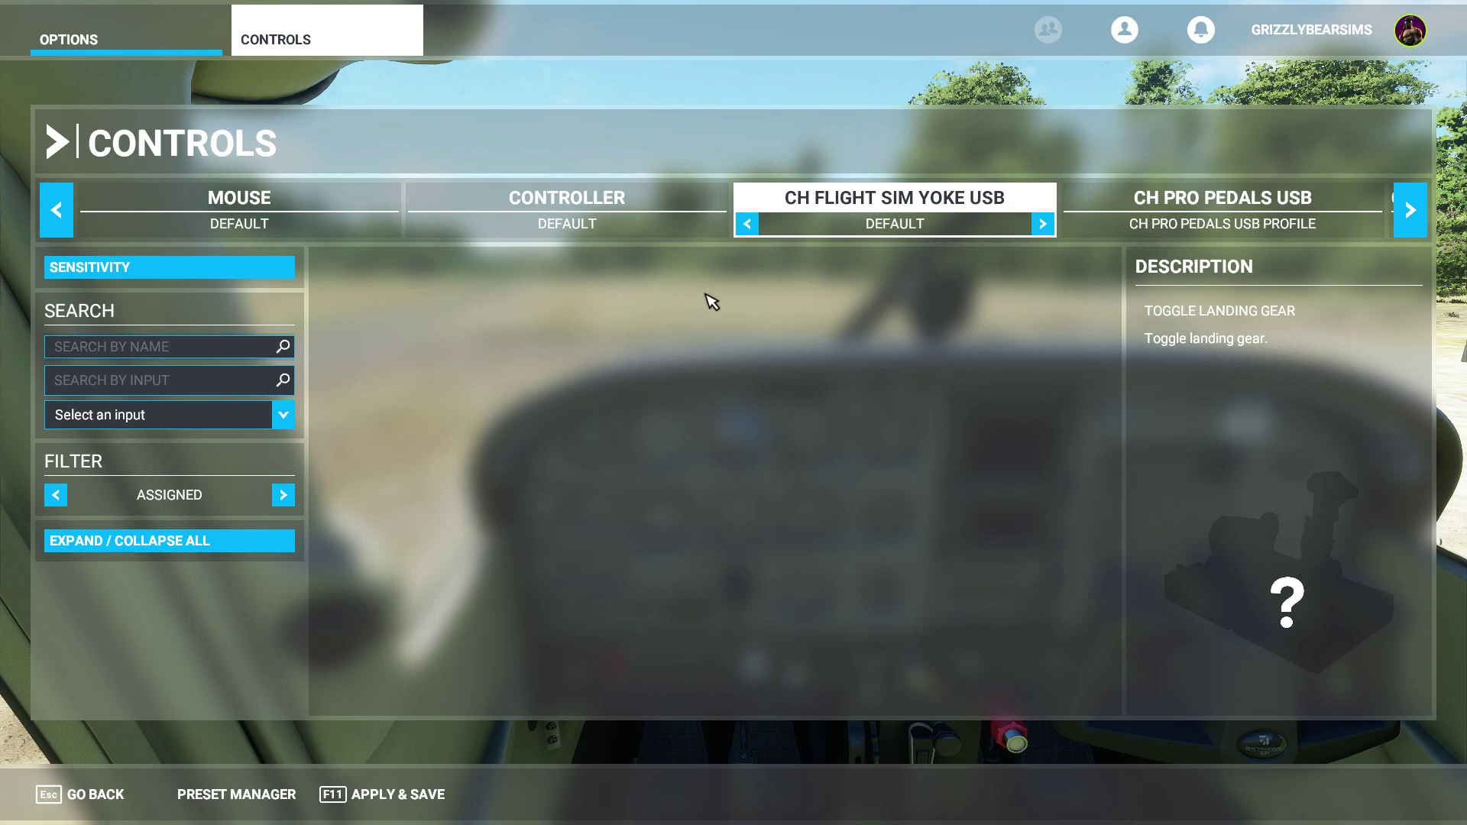
click(56, 495)
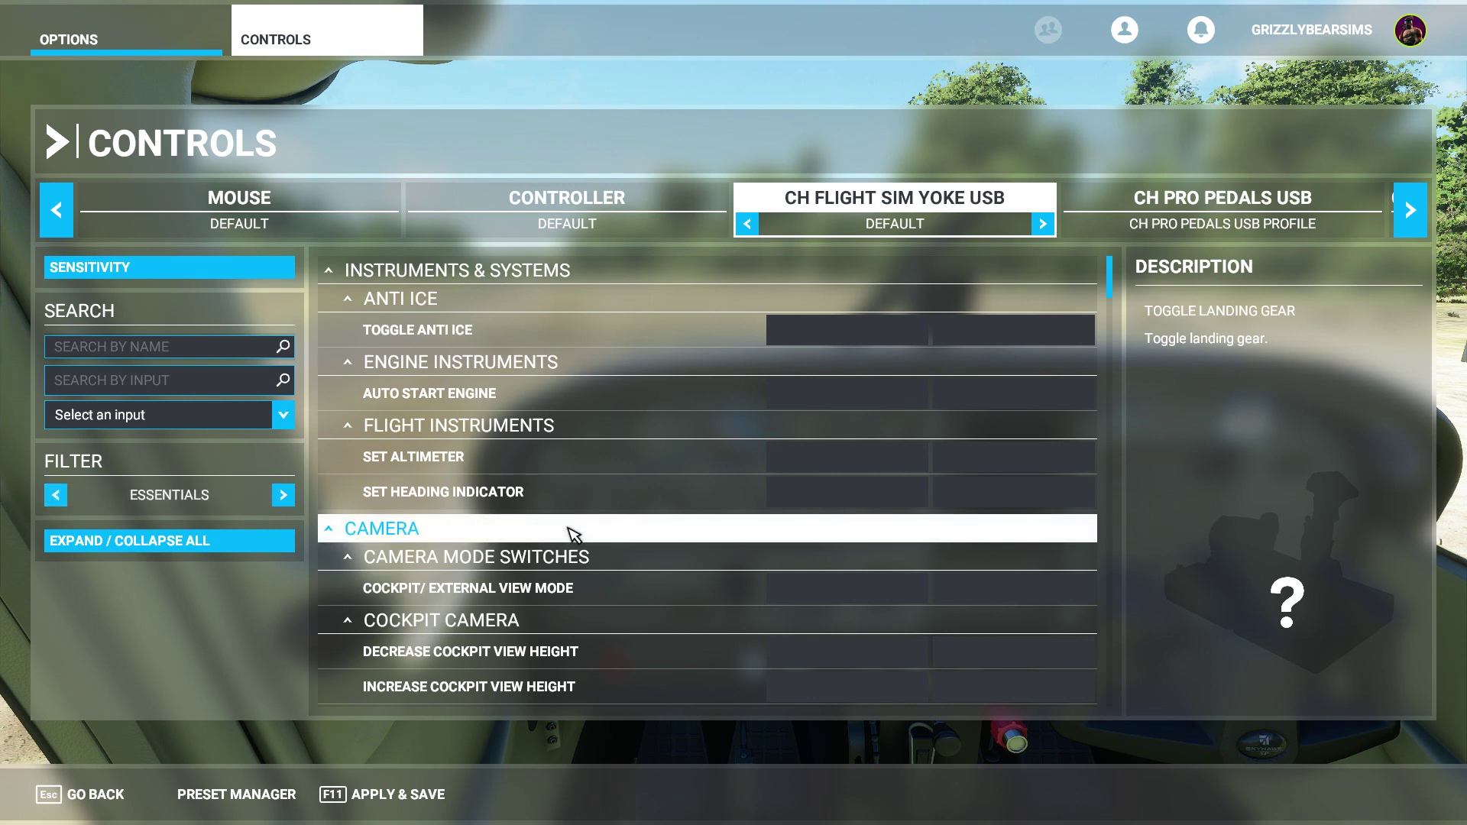
scroll(571, 532, down, 4)
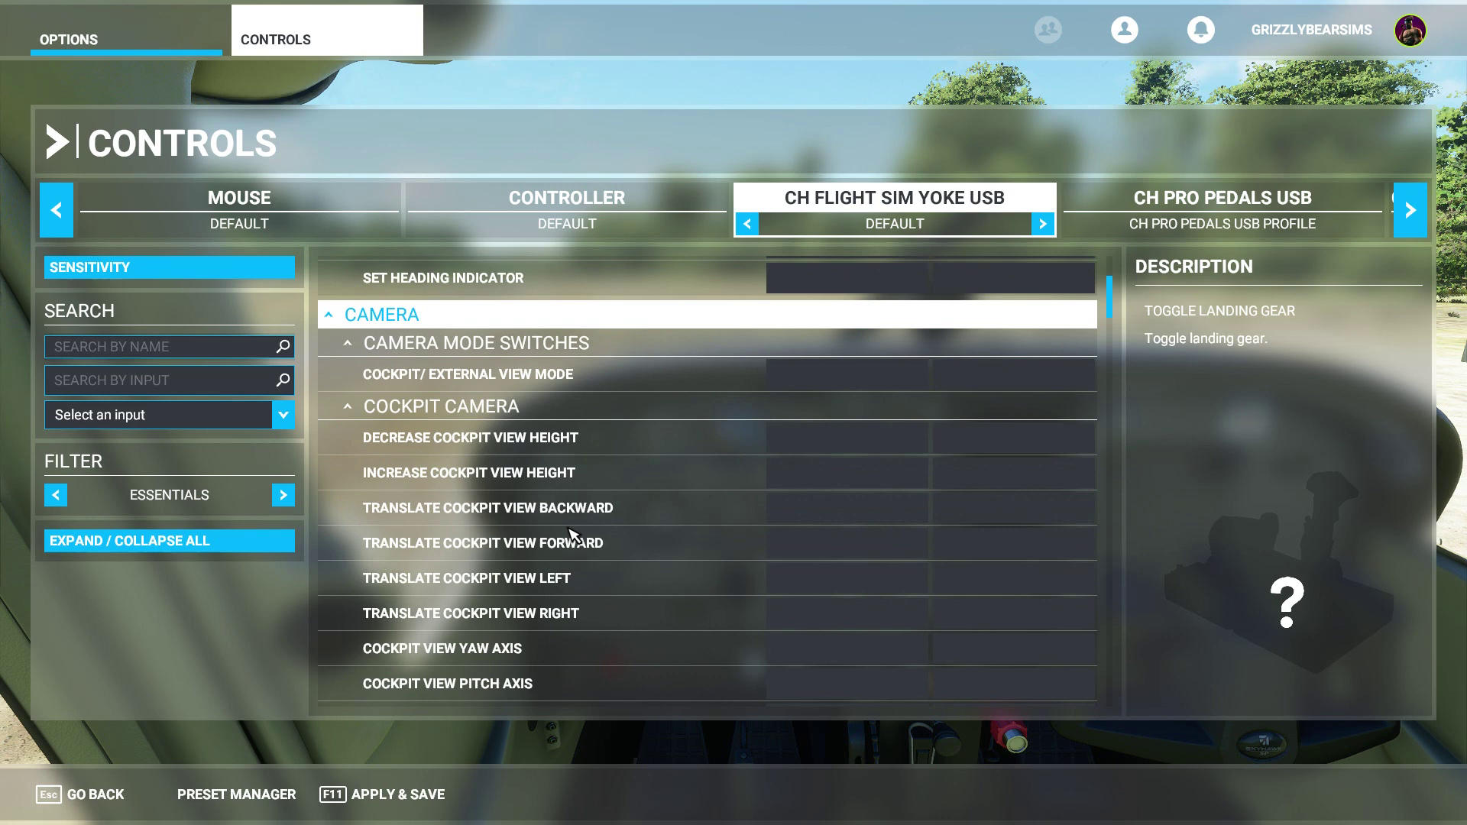
scroll(572, 533, down, 6)
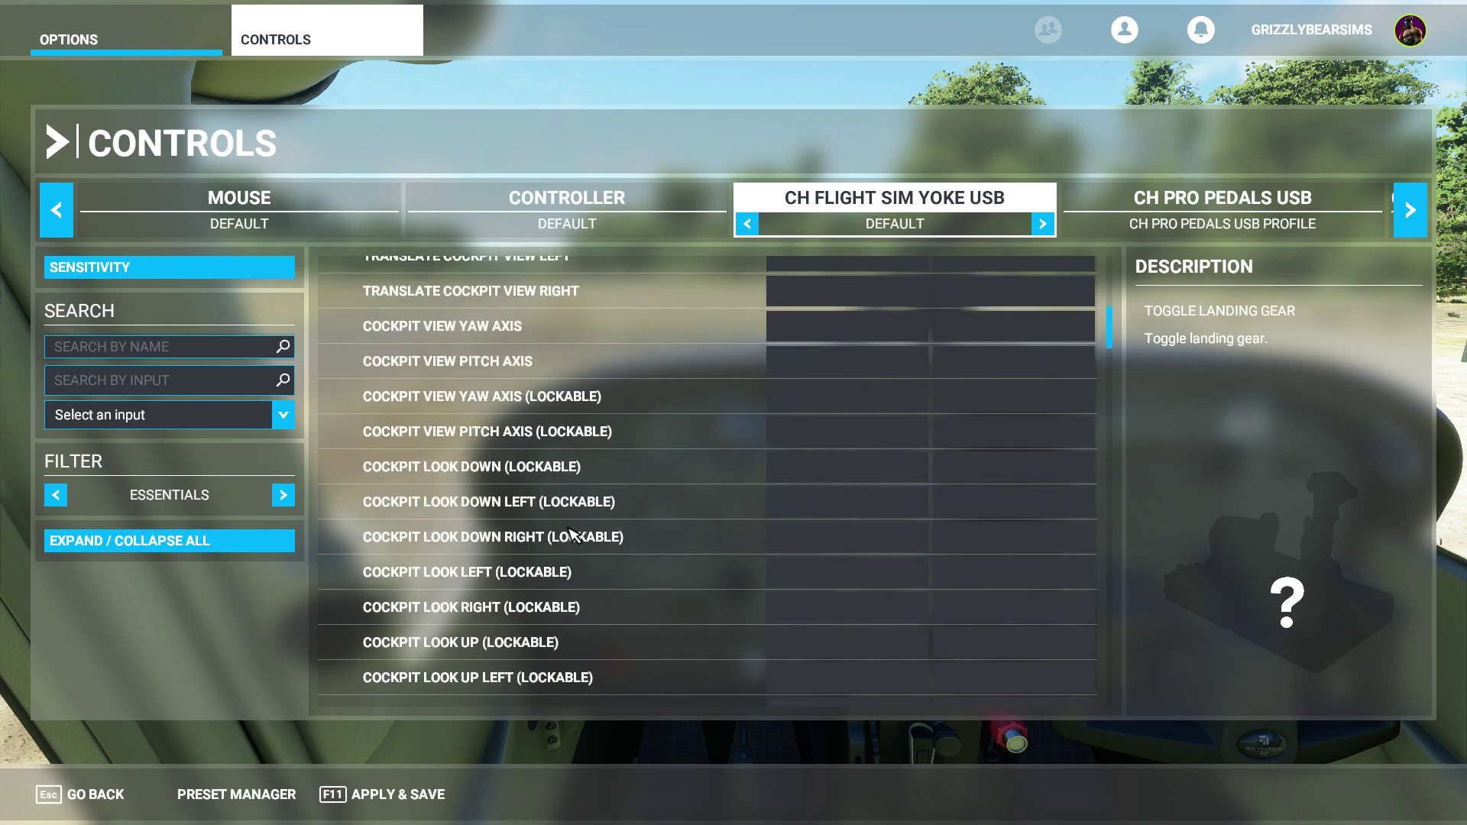
scroll(573, 530, down, 5)
scroll(573, 530, up, 10)
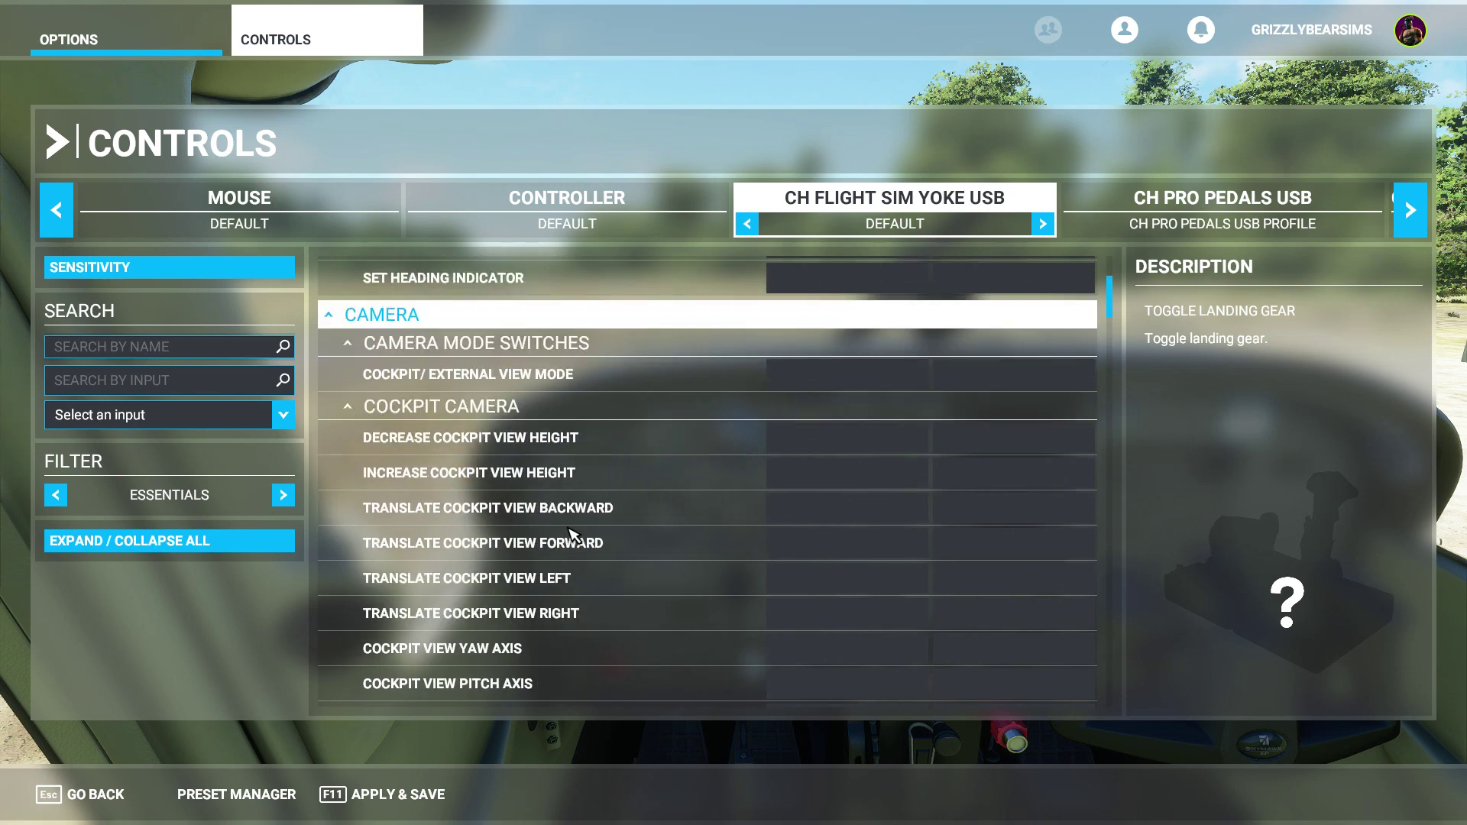
Search the yoke's commands by name for "throttle" and set the filter to All
click(94, 342)
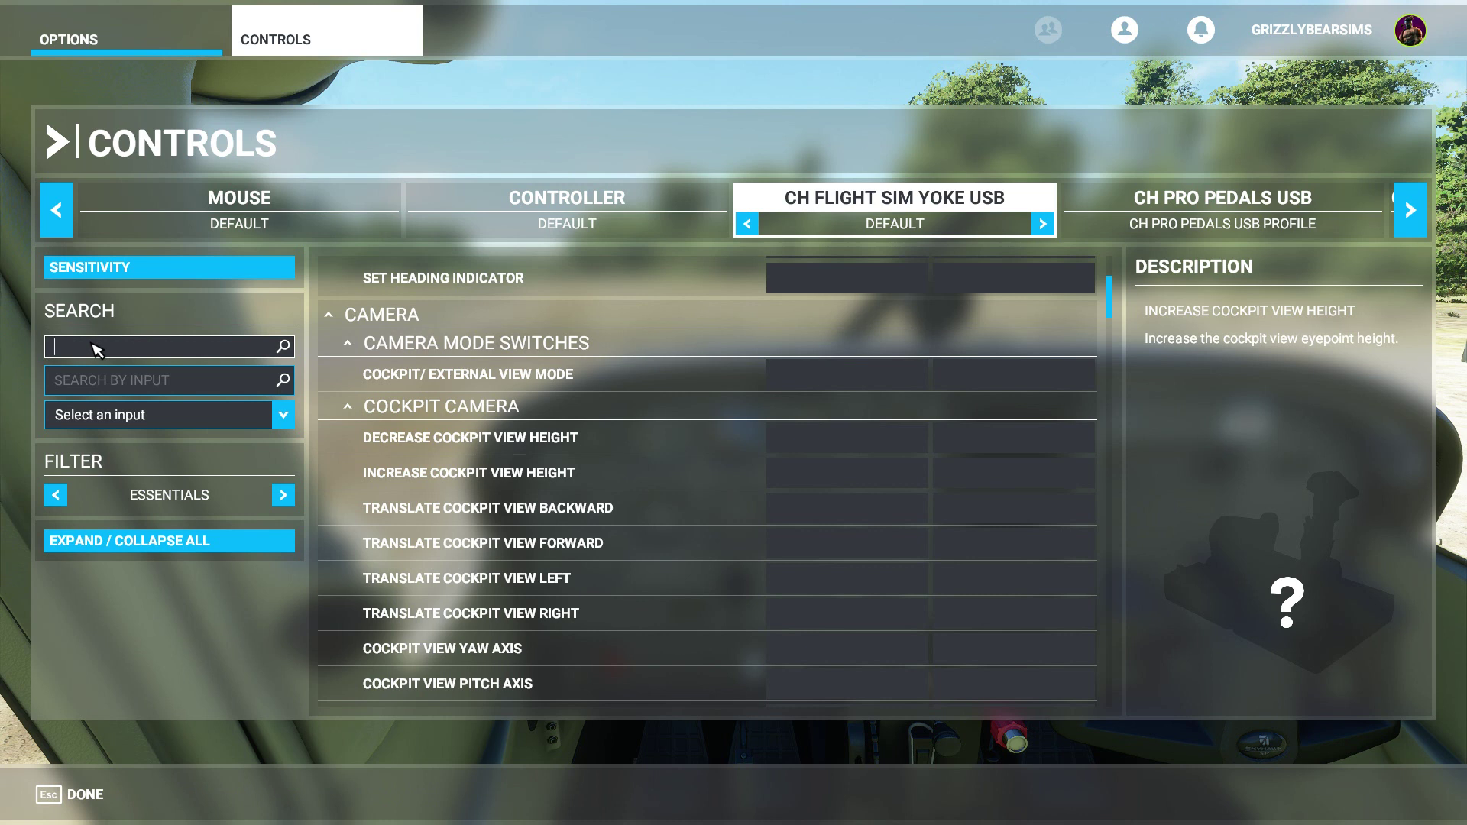
text(throttl)
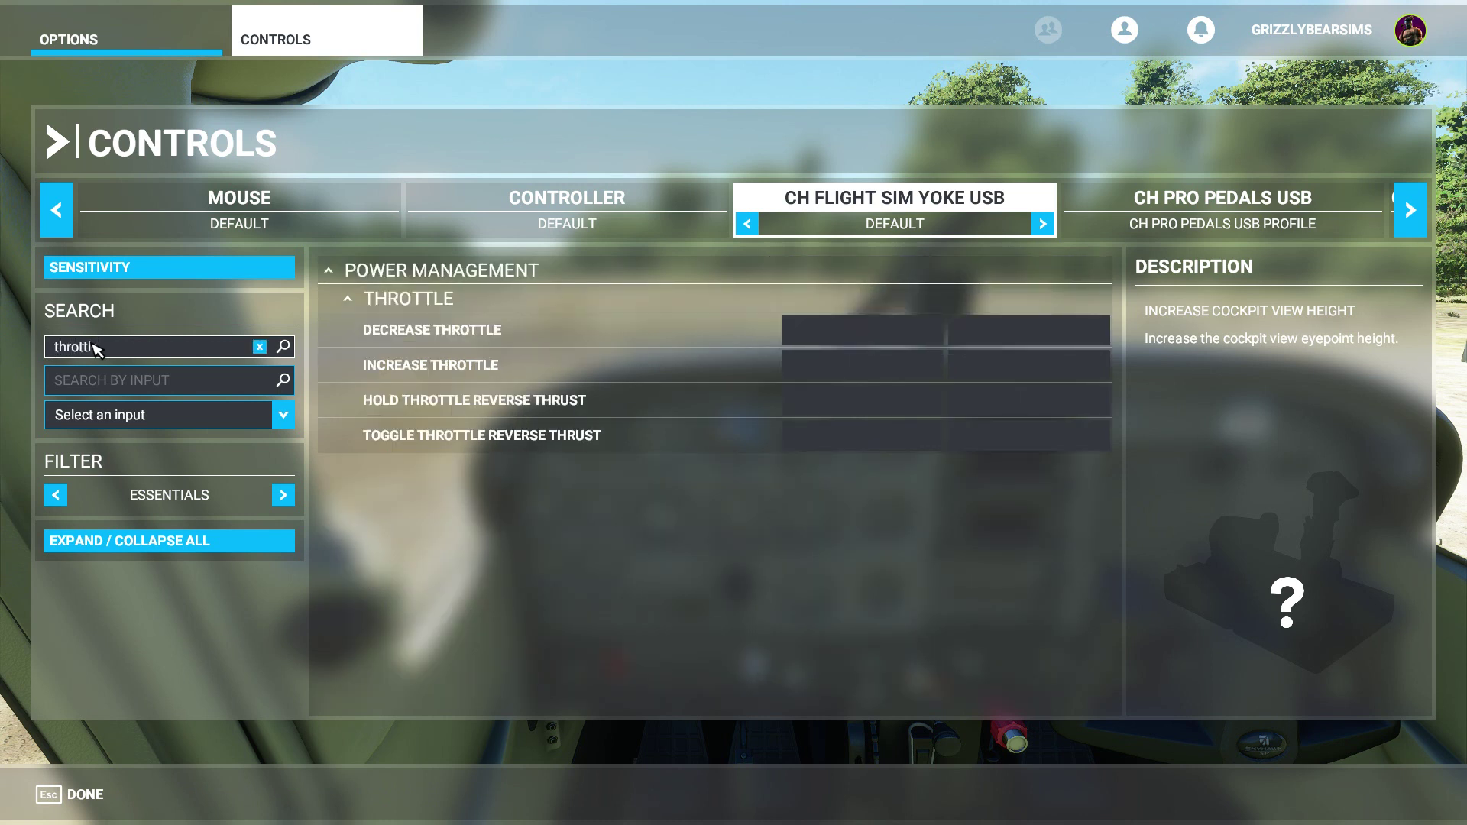
text(e)
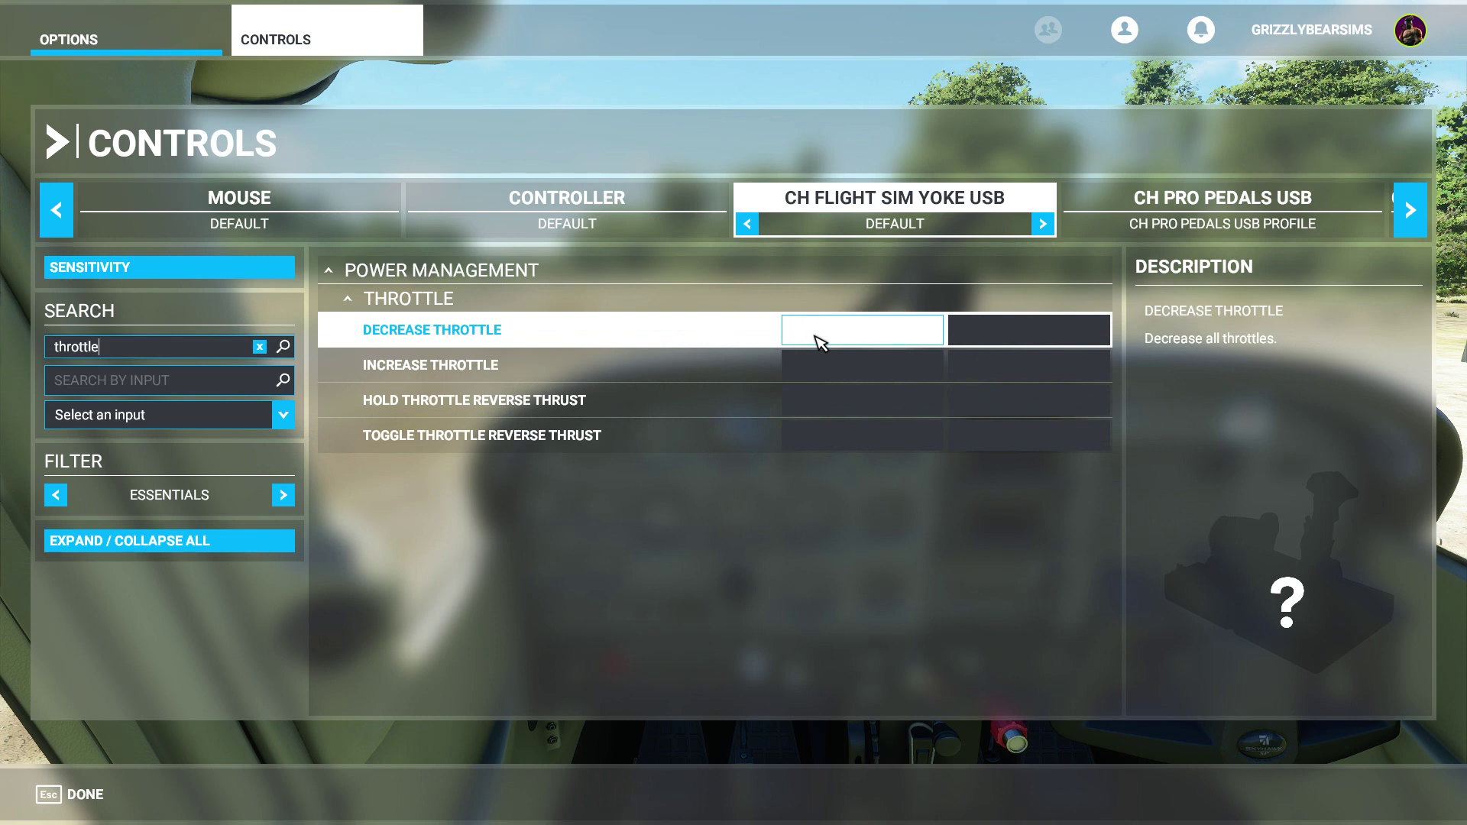
click(55, 495)
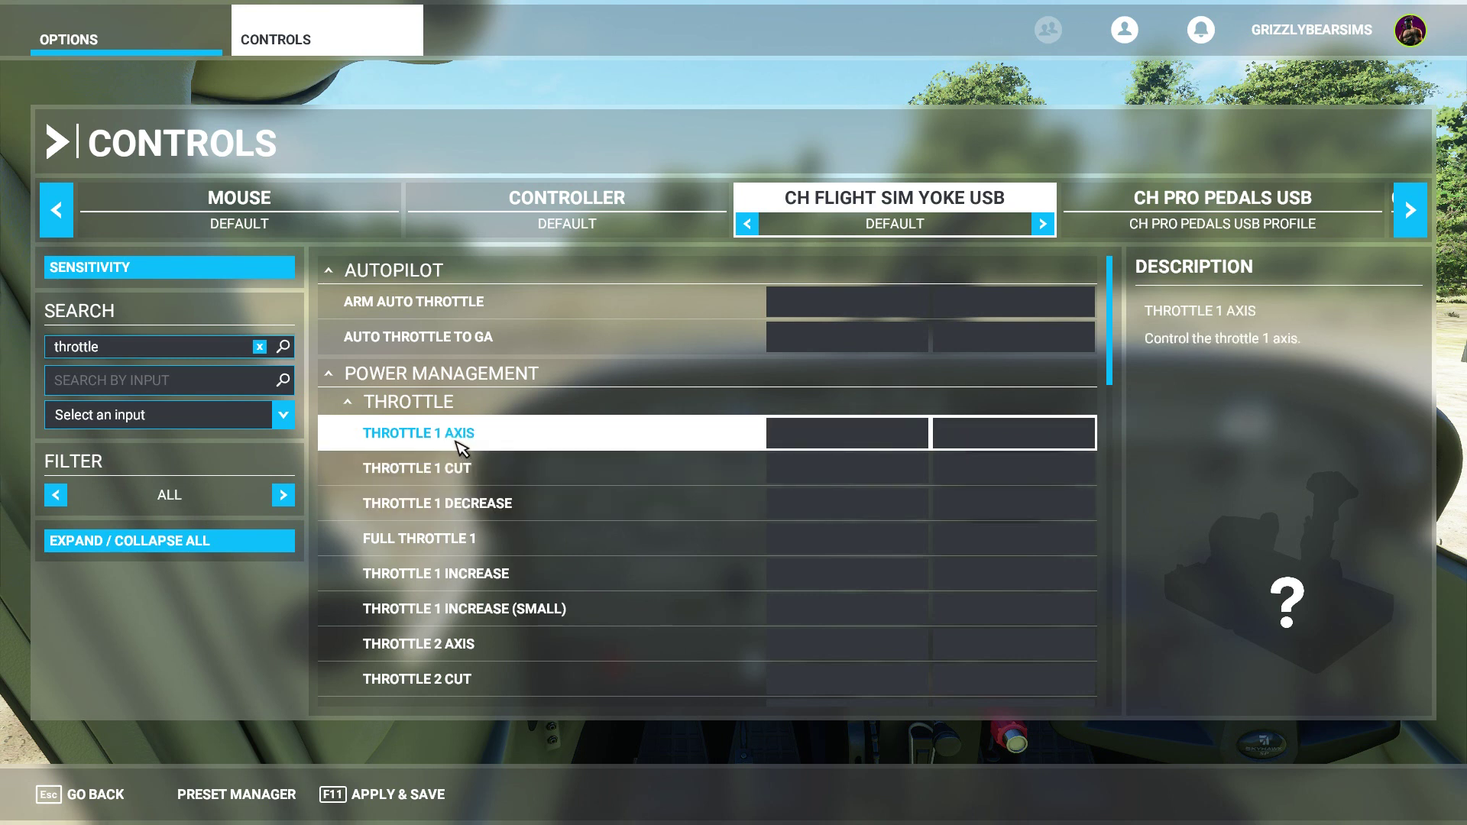
click(282, 496)
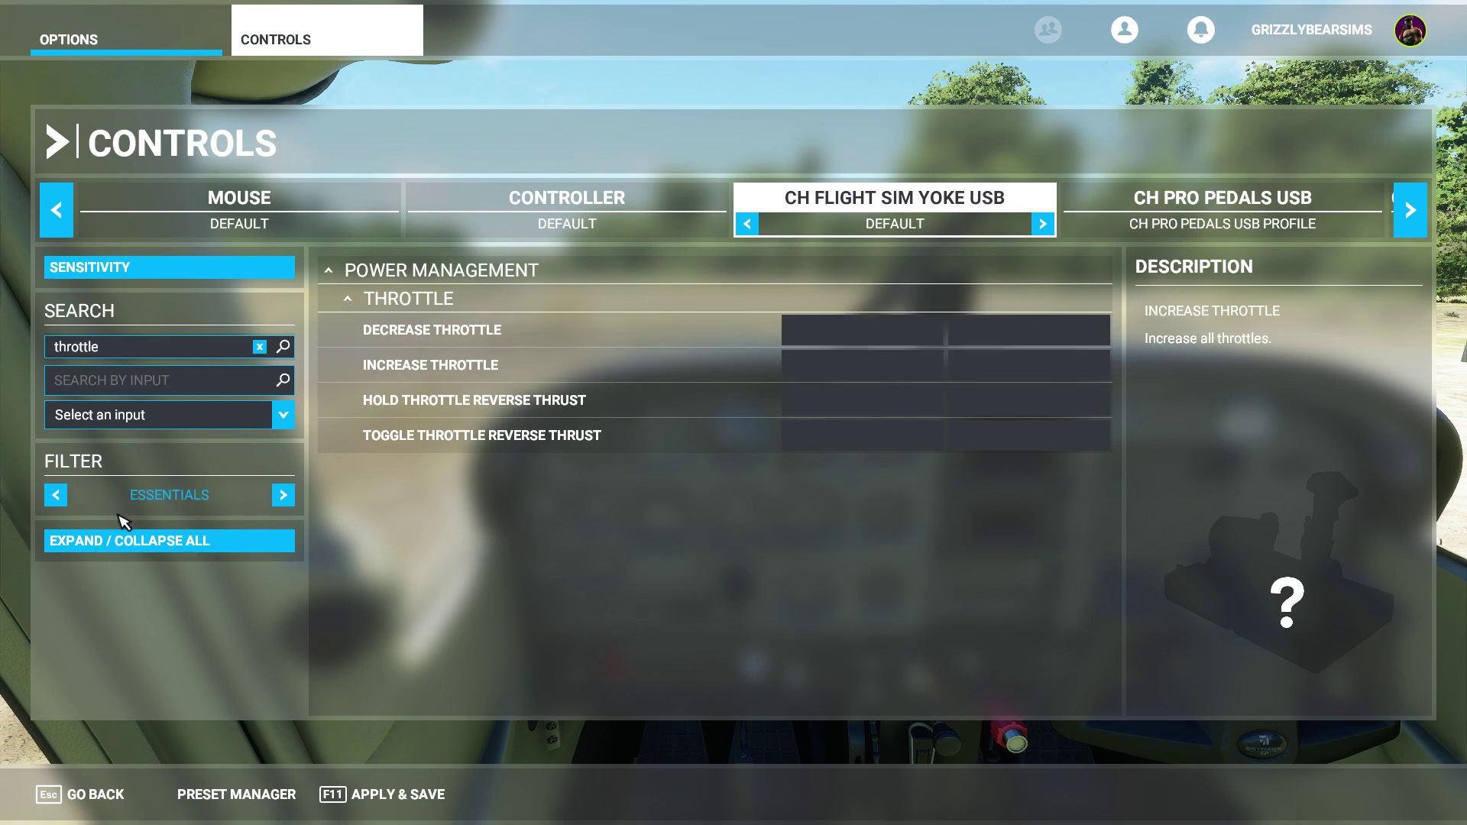
click(64, 501)
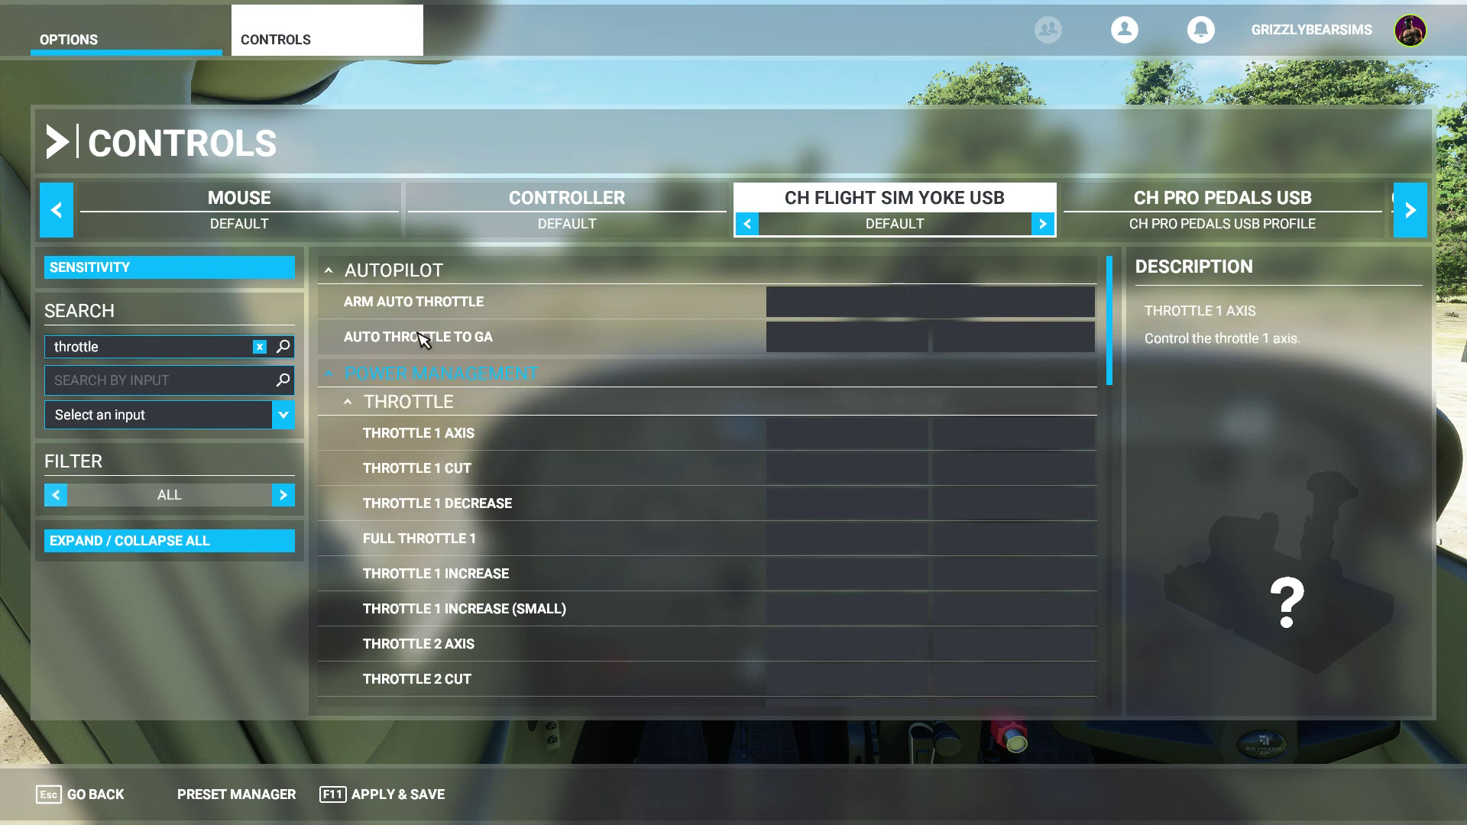
Try assigning Joystick L-Axis Z as the input for Throttle 1 Axis, but cancel the assignment
click(862, 441)
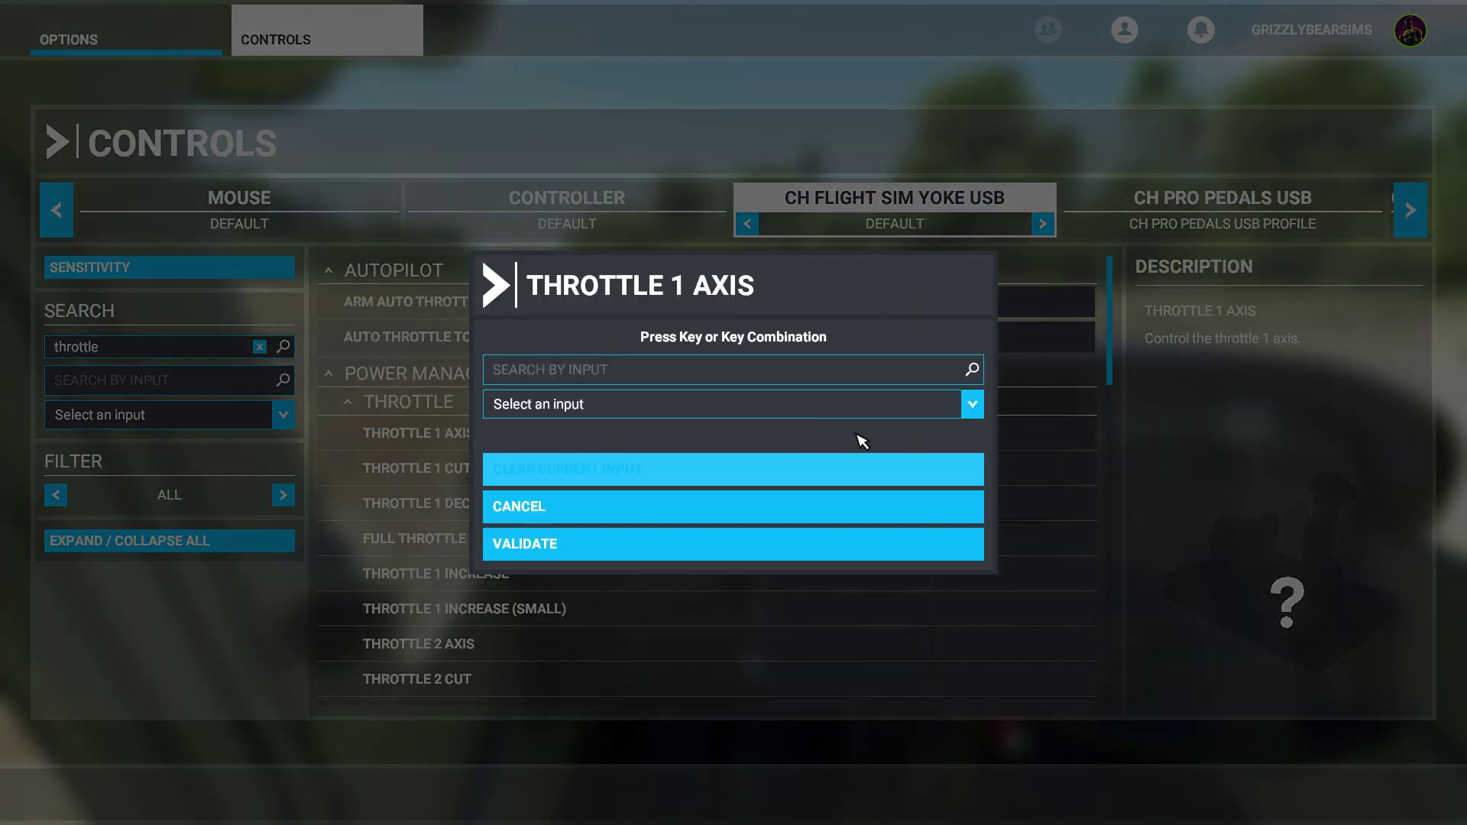
click(726, 373)
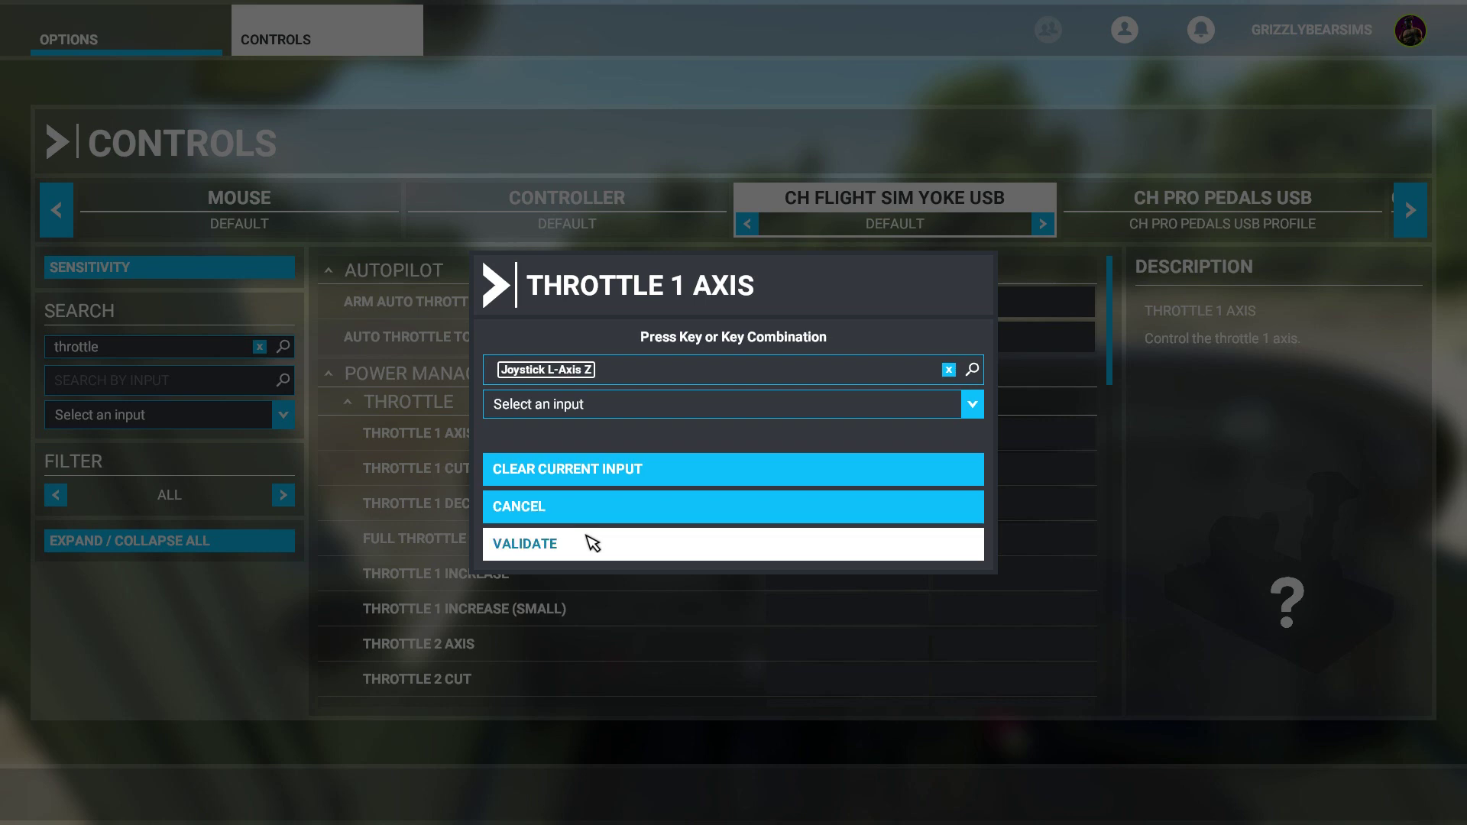
click(587, 516)
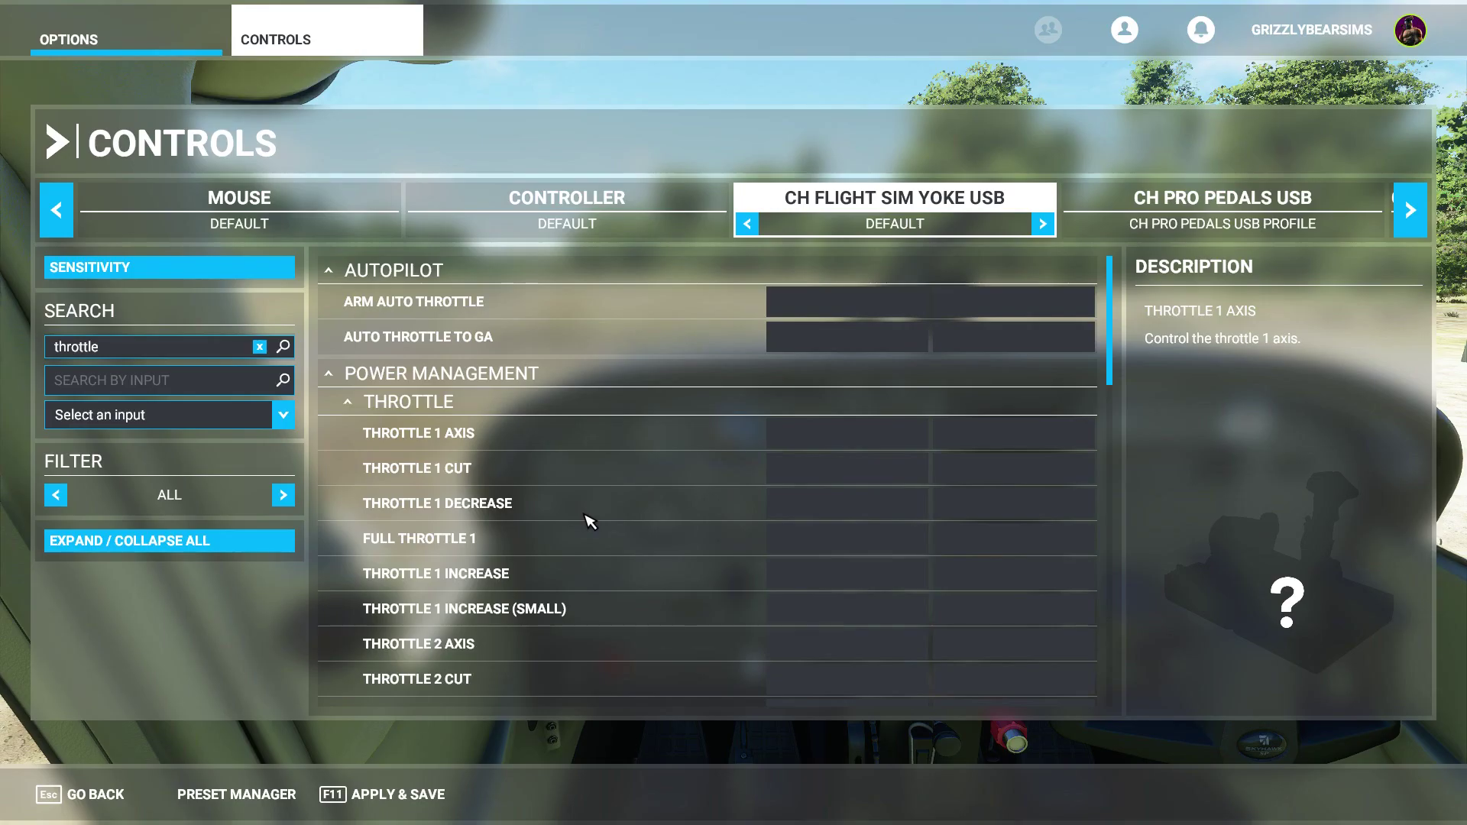
Return the yoke to its CH Flight Sim Yoke USB Profile, and review the assigned brake and rudder axes of the CH Pro Pedals USB
click(748, 224)
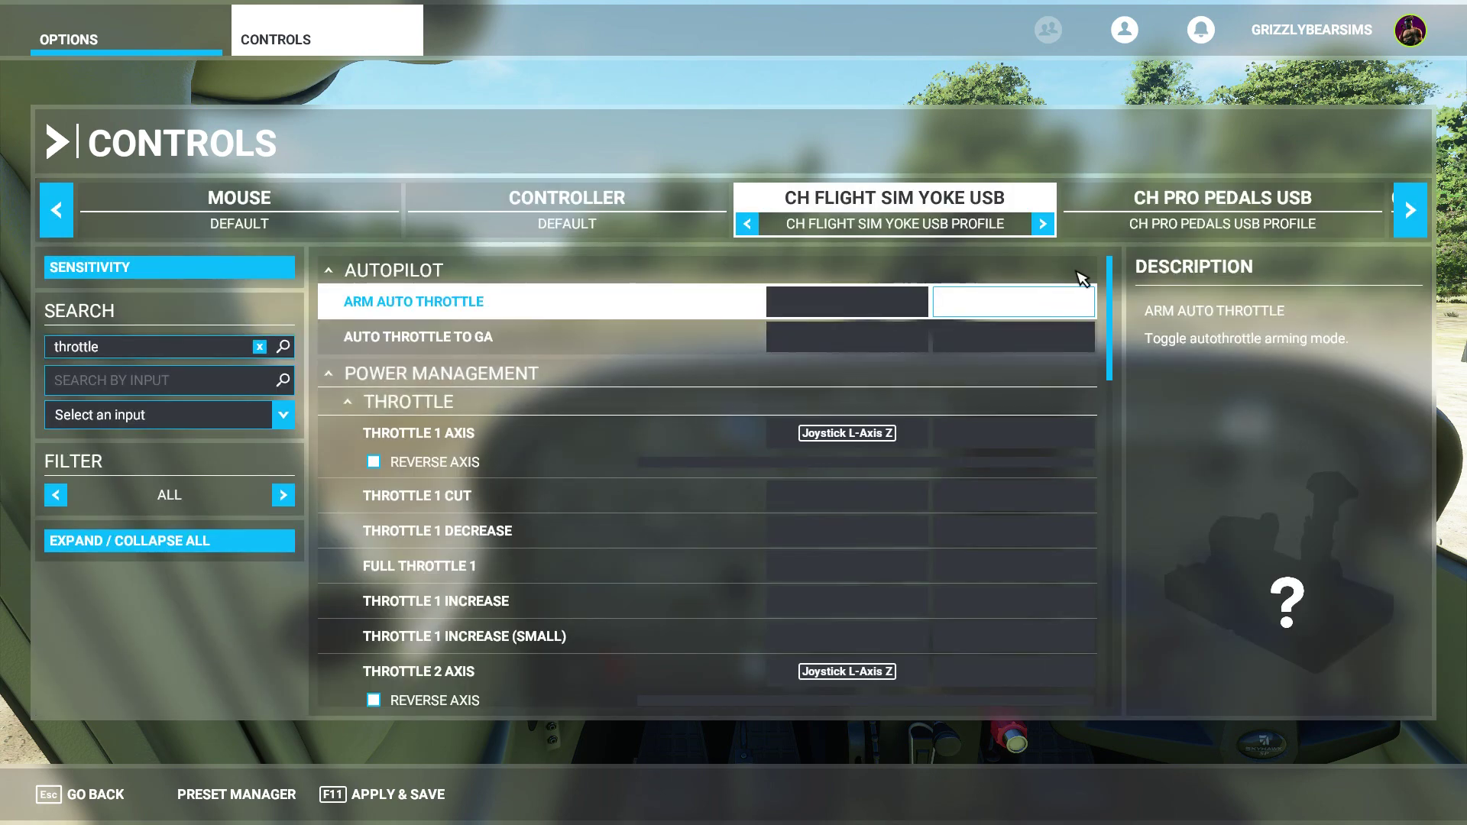
click(1186, 205)
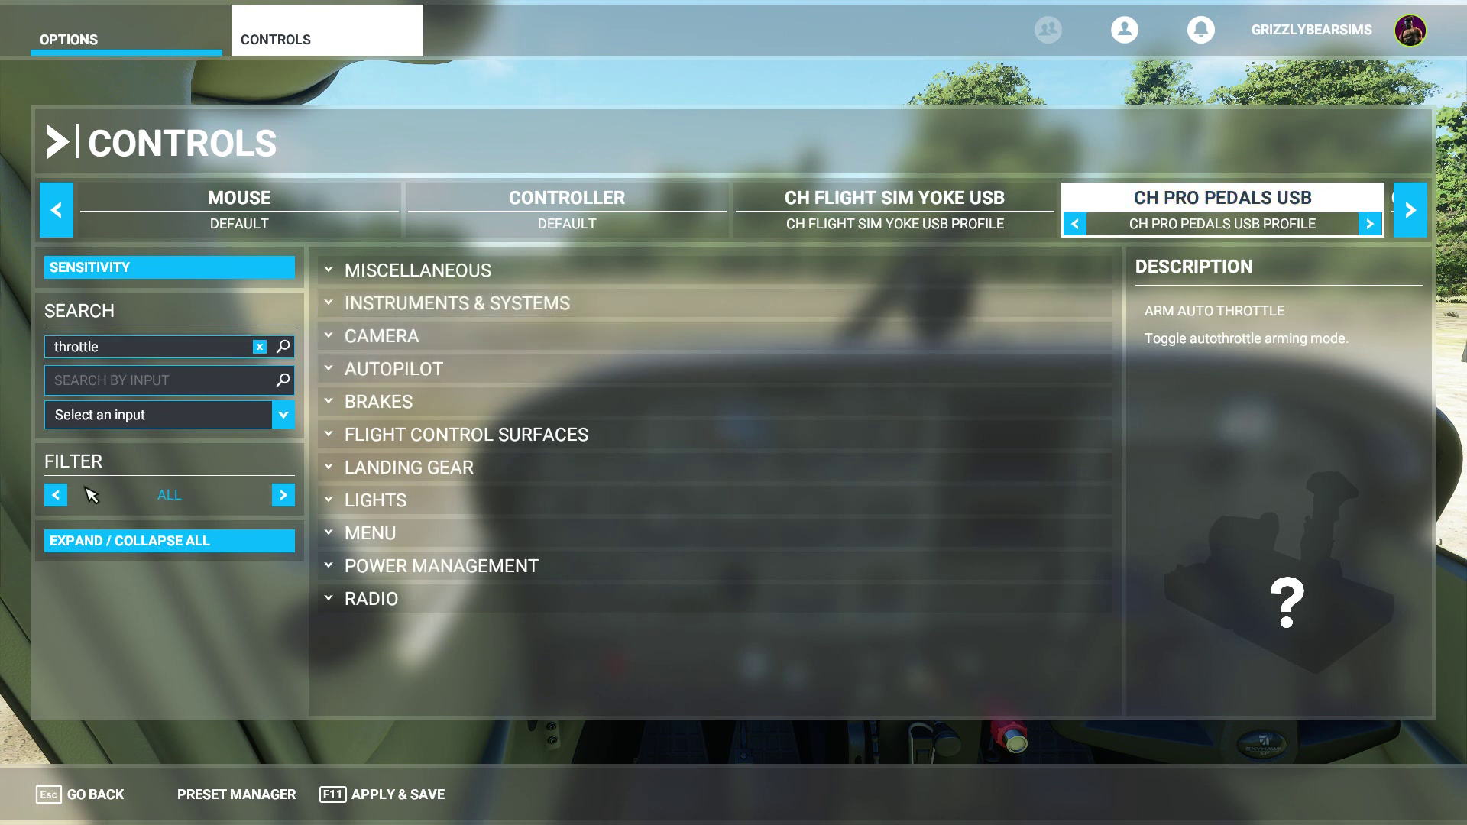
click(282, 494)
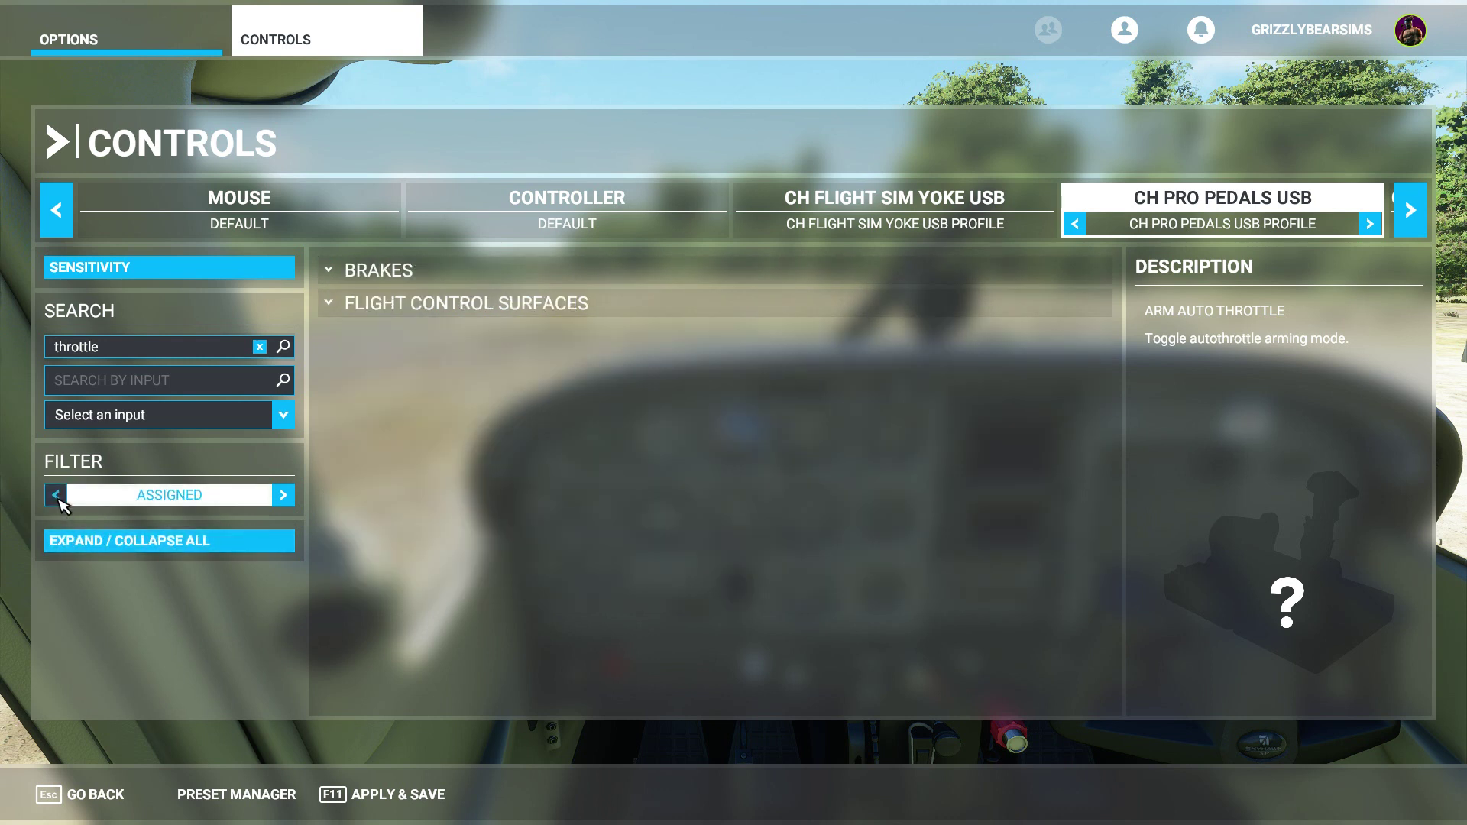
click(329, 271)
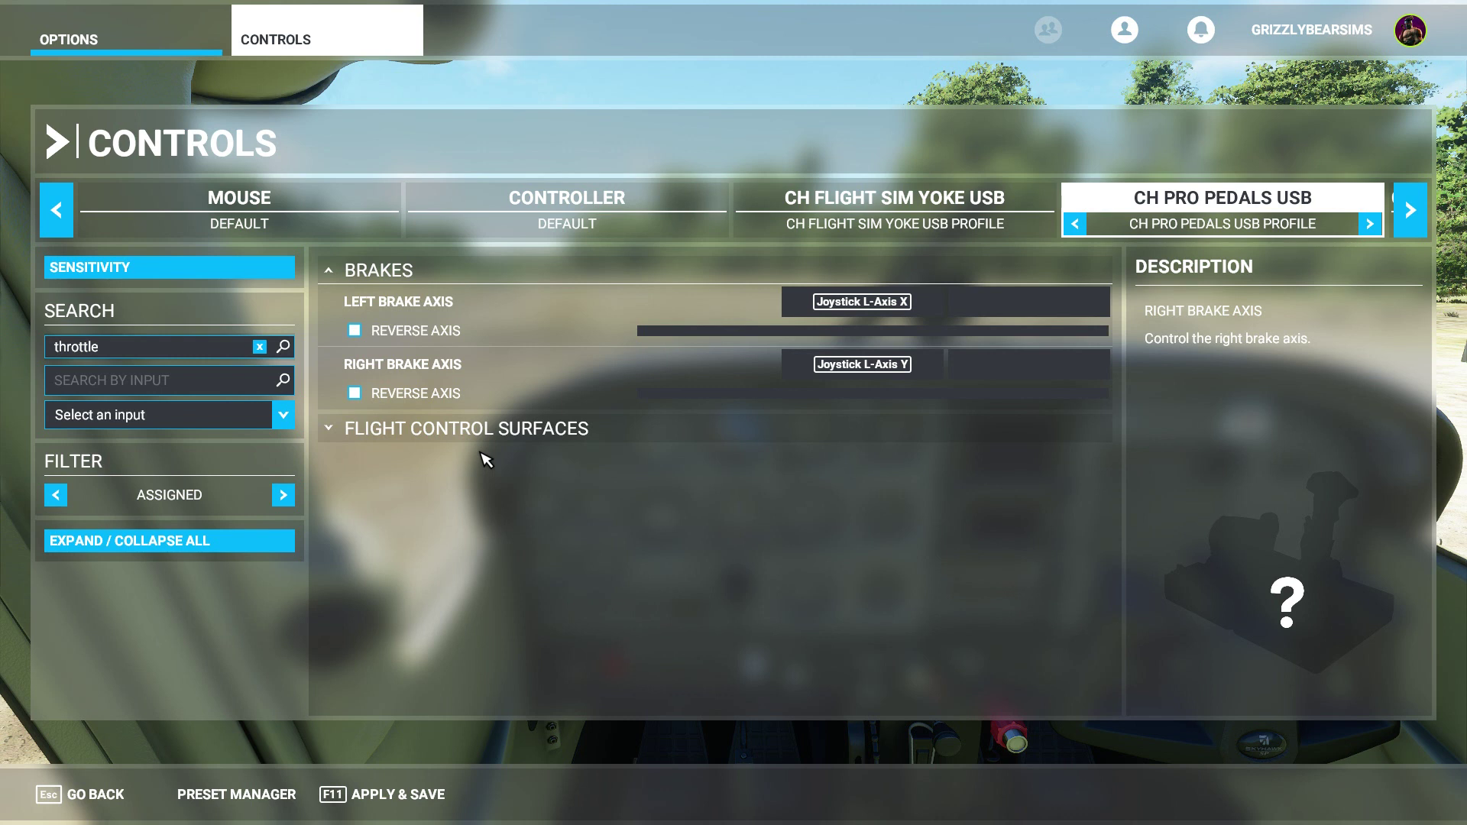
click(337, 430)
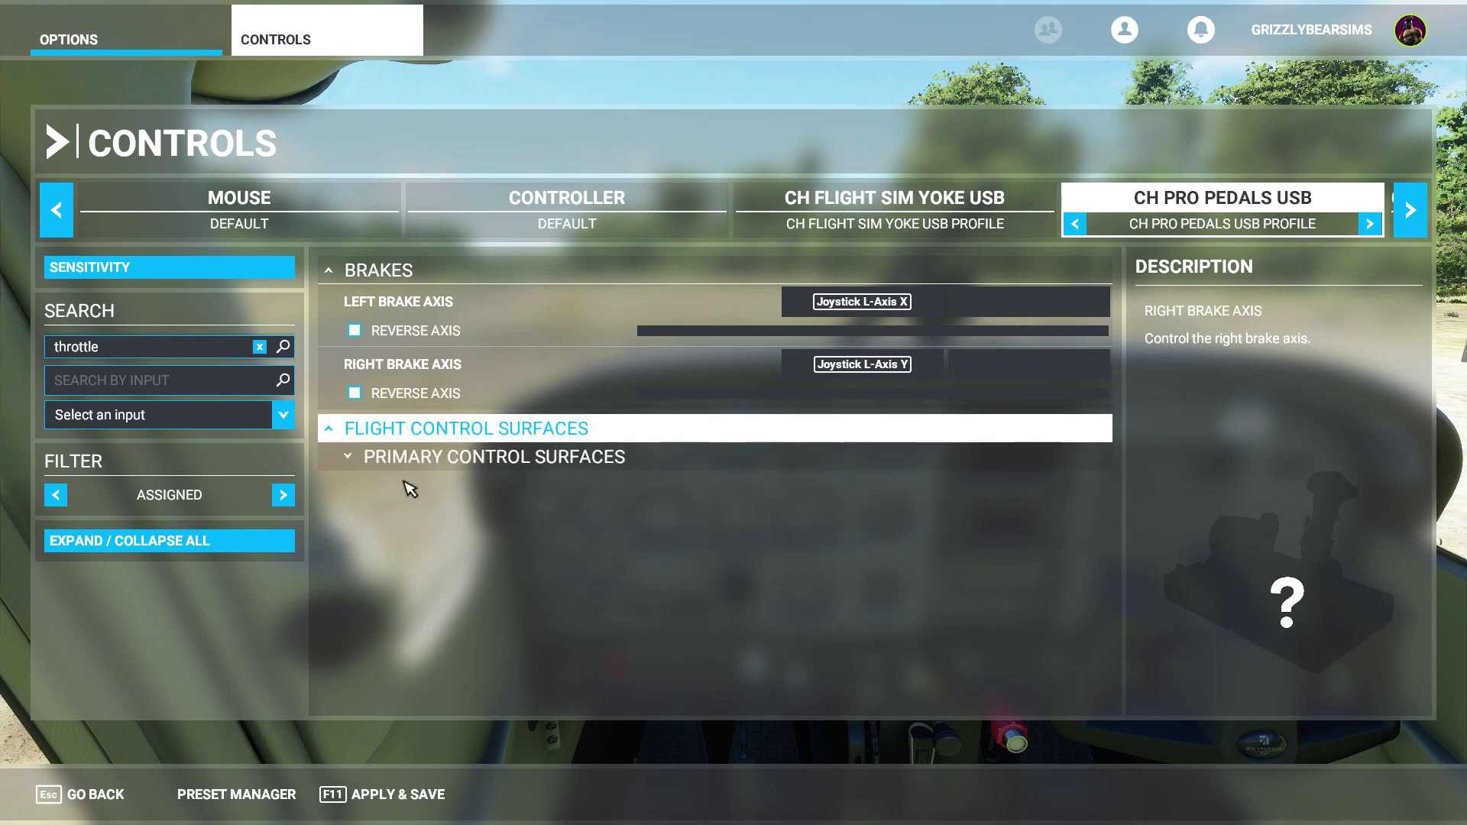
click(360, 459)
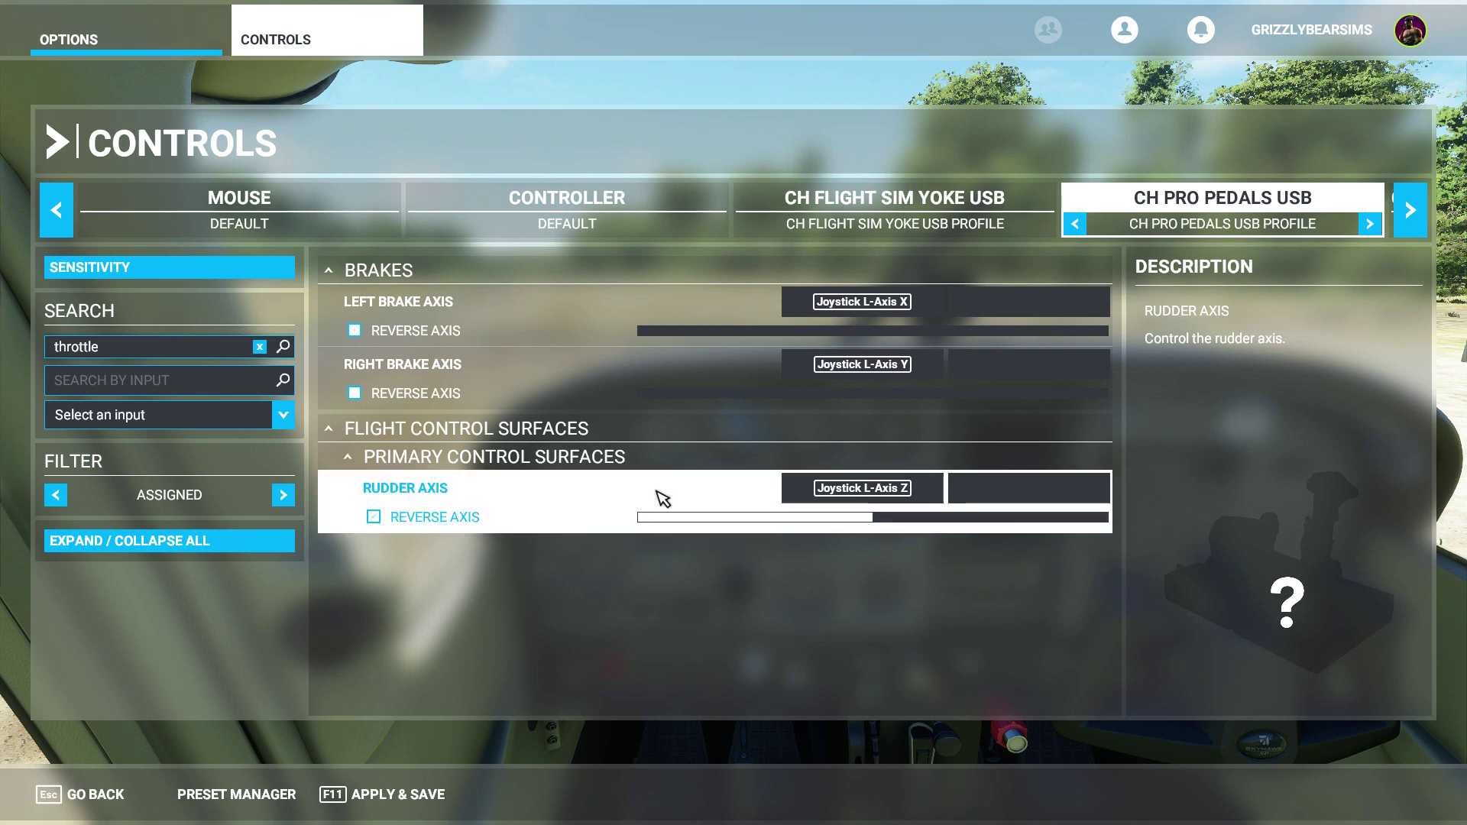
Look through the Logitech G27 Racing Wheel and Razer Orbweaver Chroma assignments, and return to the CH Pro Pedals USB
click(1420, 216)
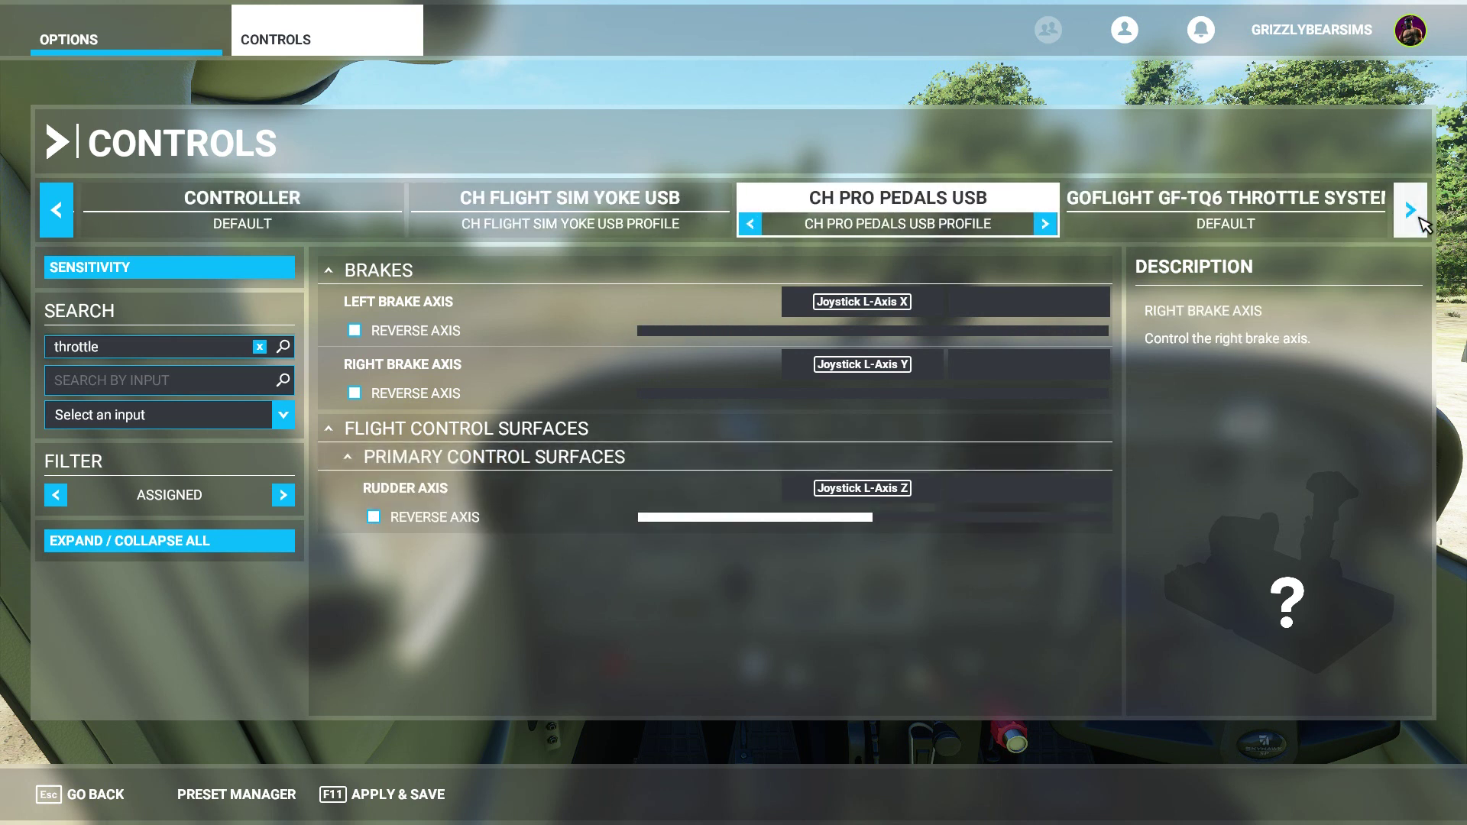
click(1412, 210)
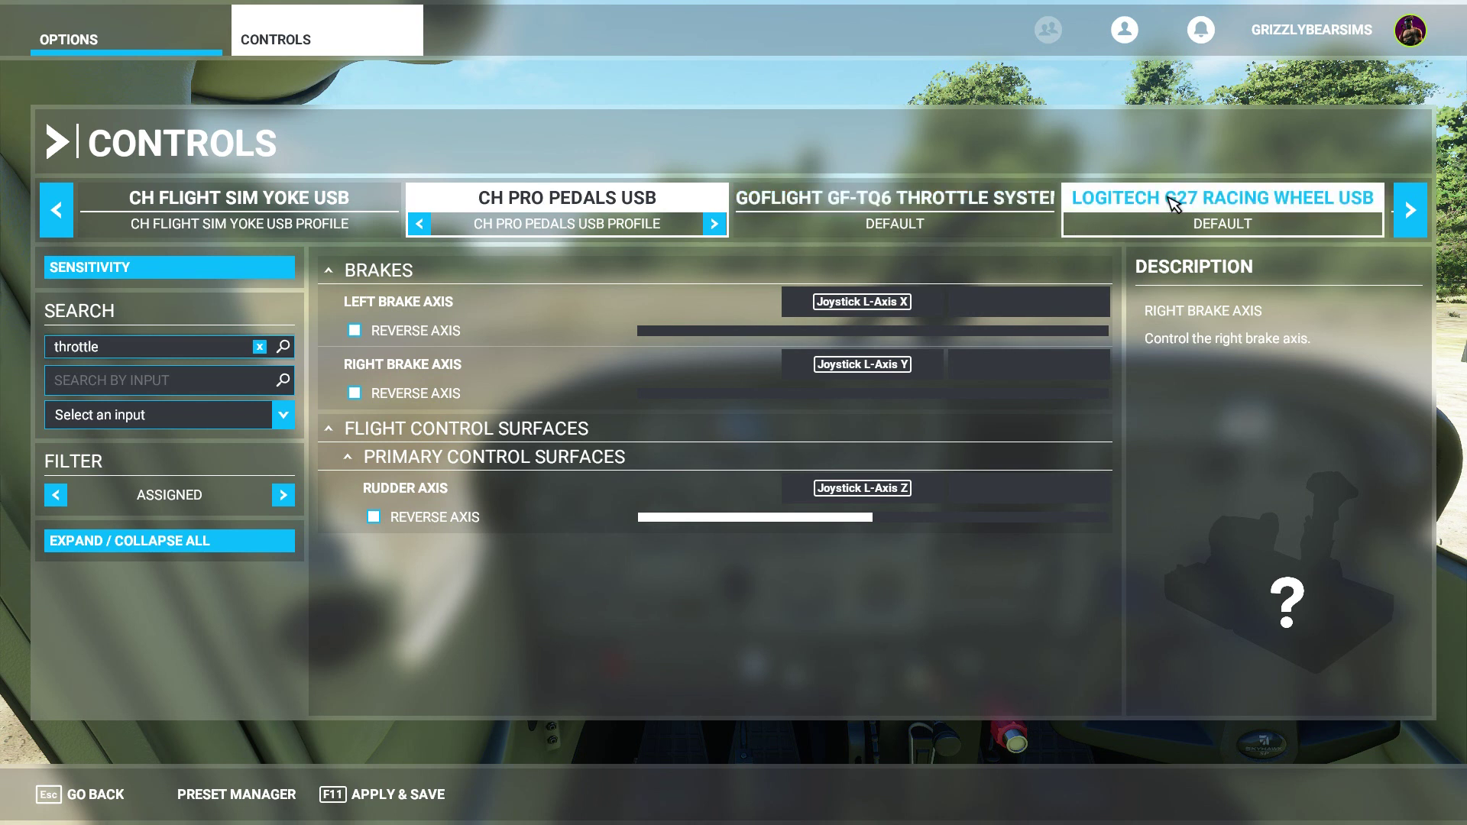
click(1414, 213)
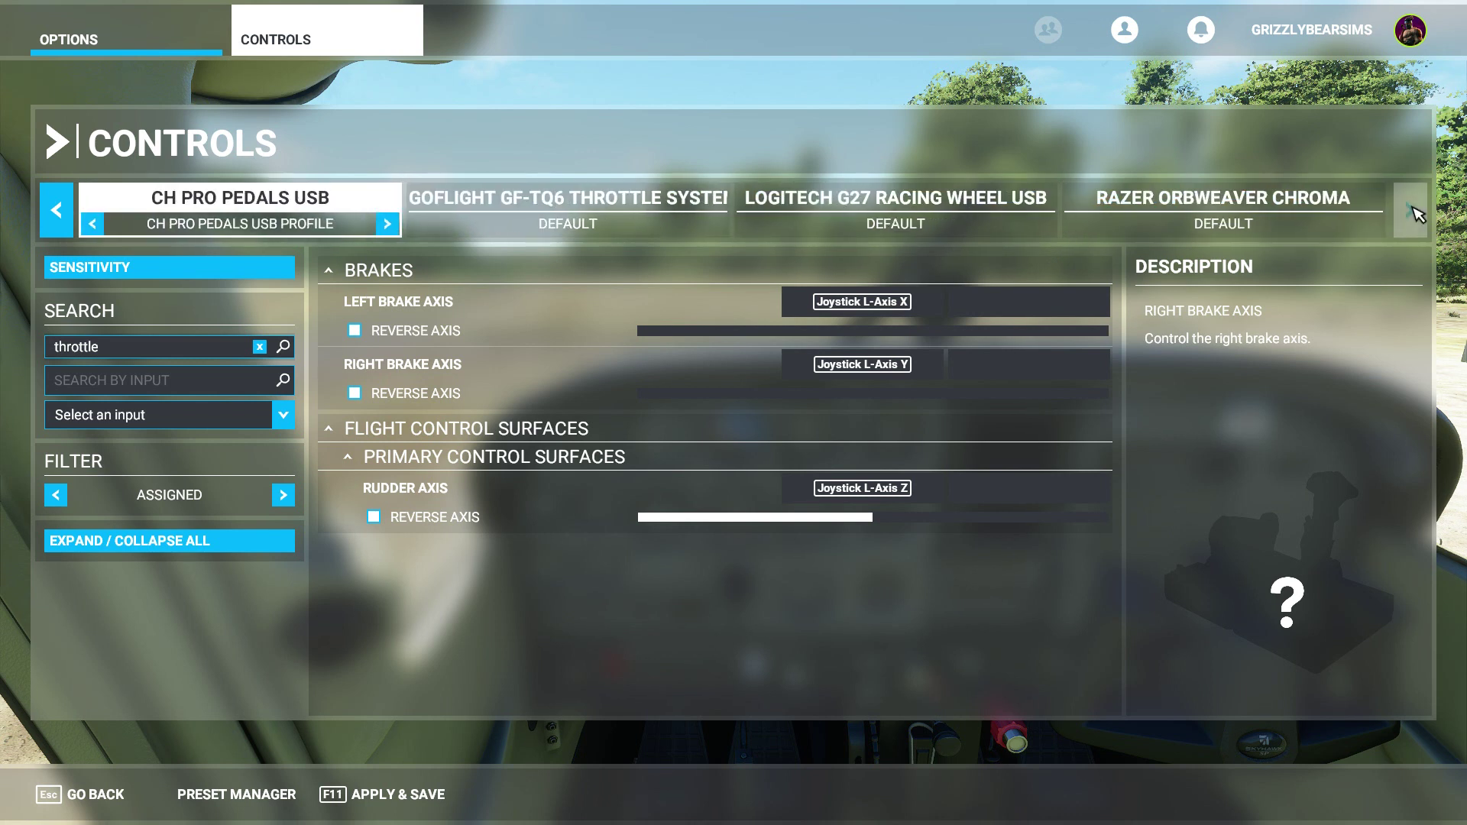
click(892, 214)
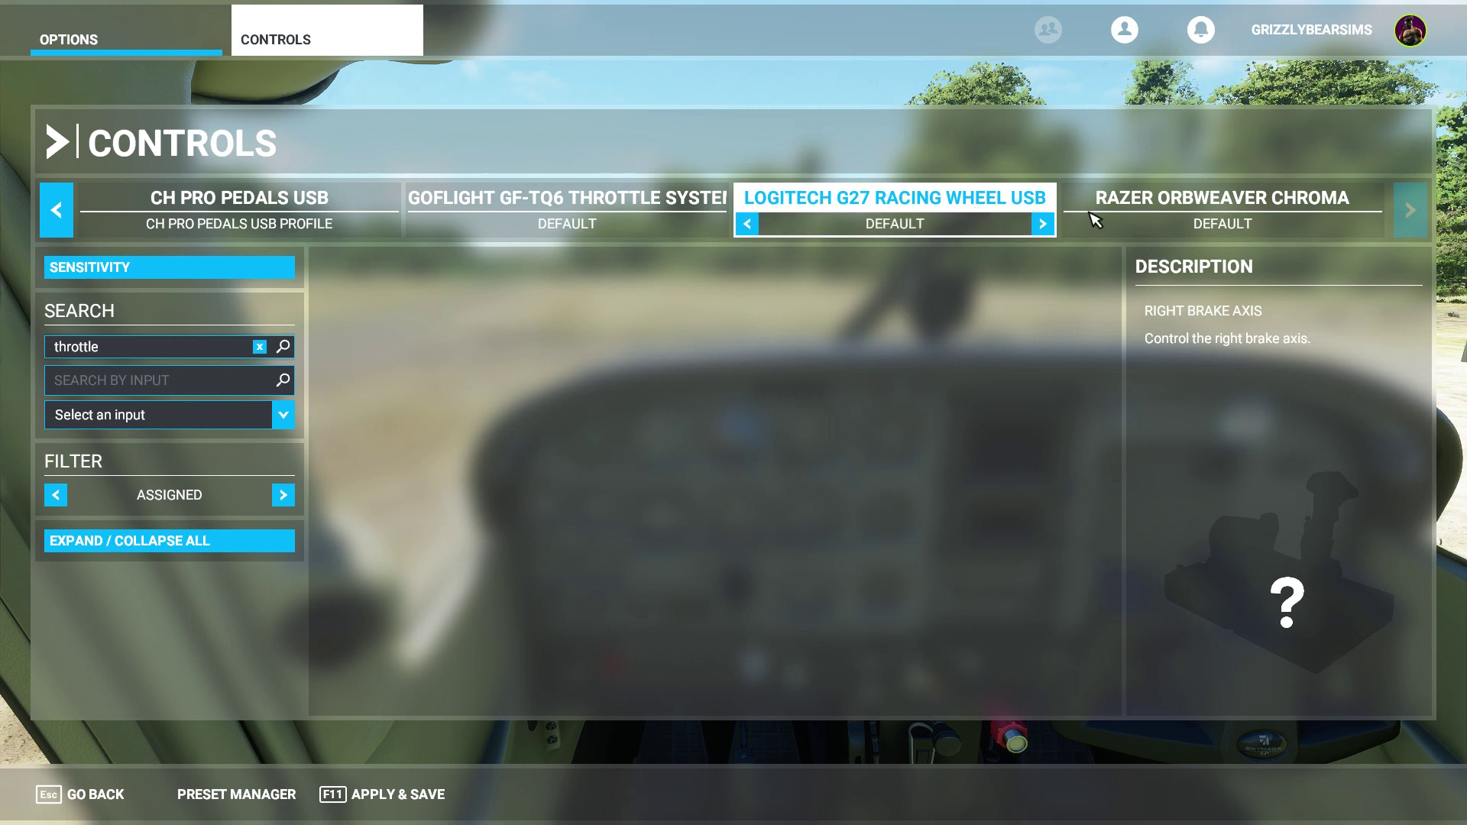
click(1146, 204)
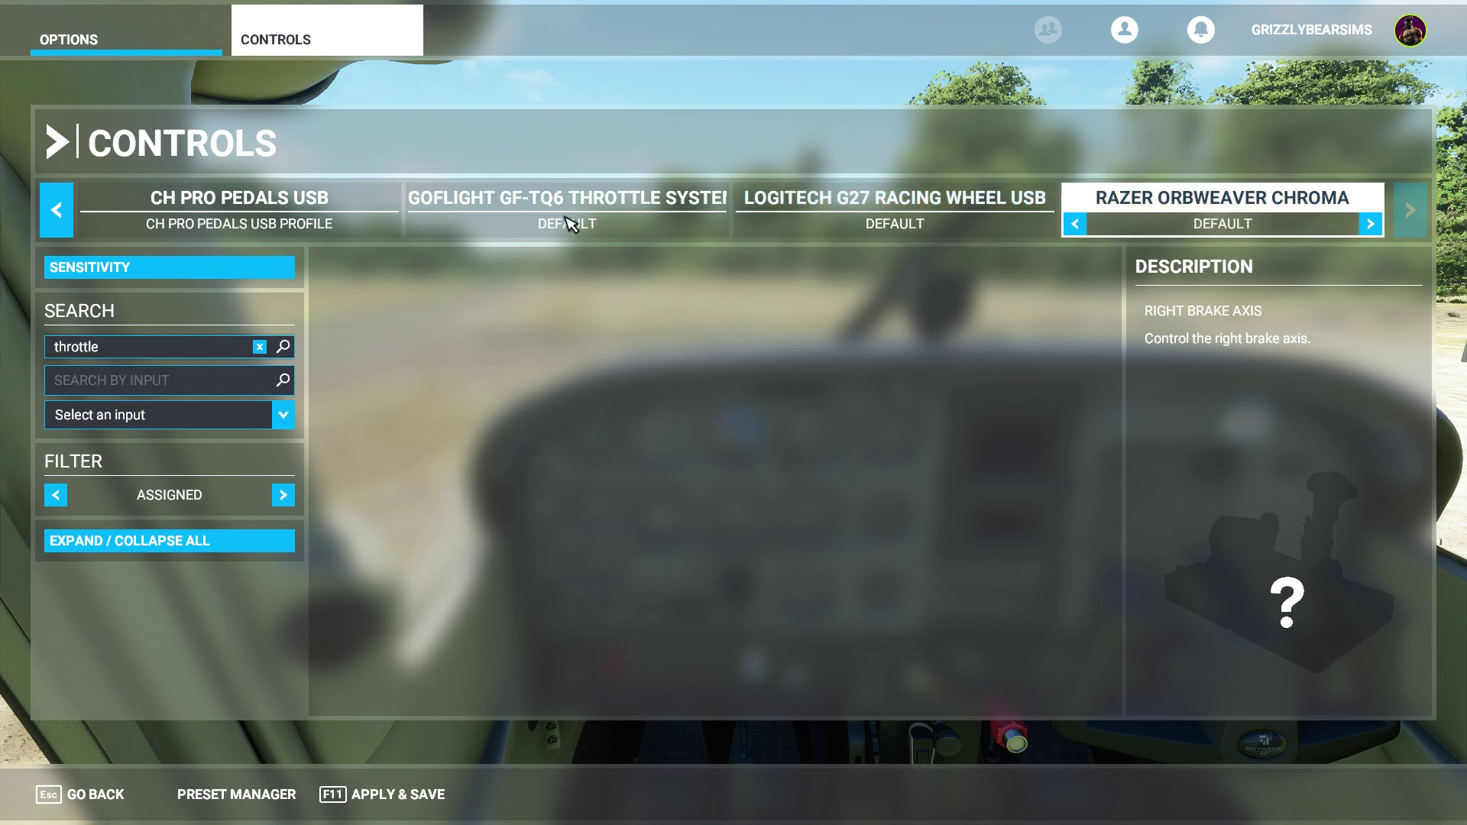
click(255, 226)
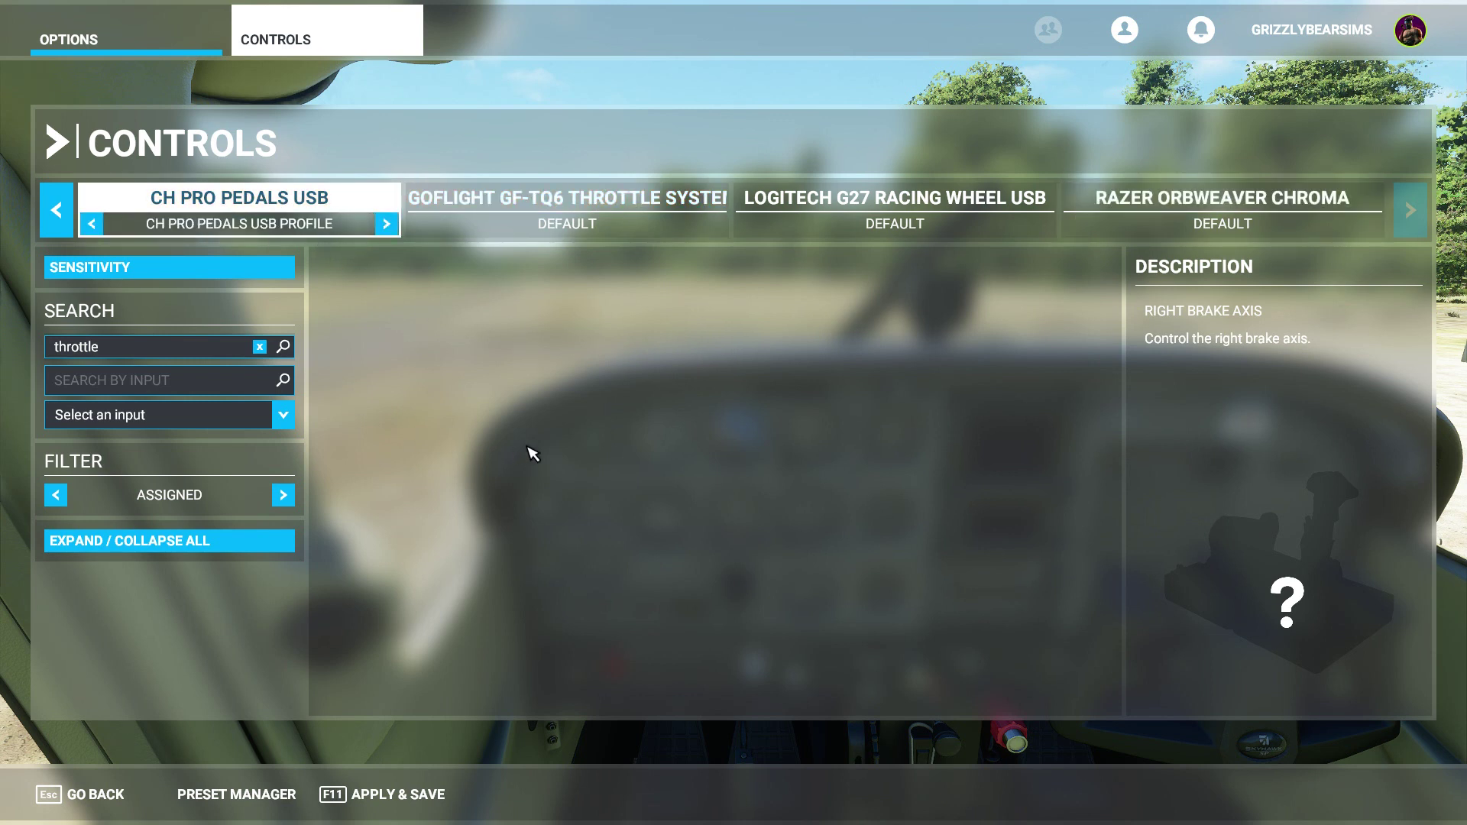
click(54, 208)
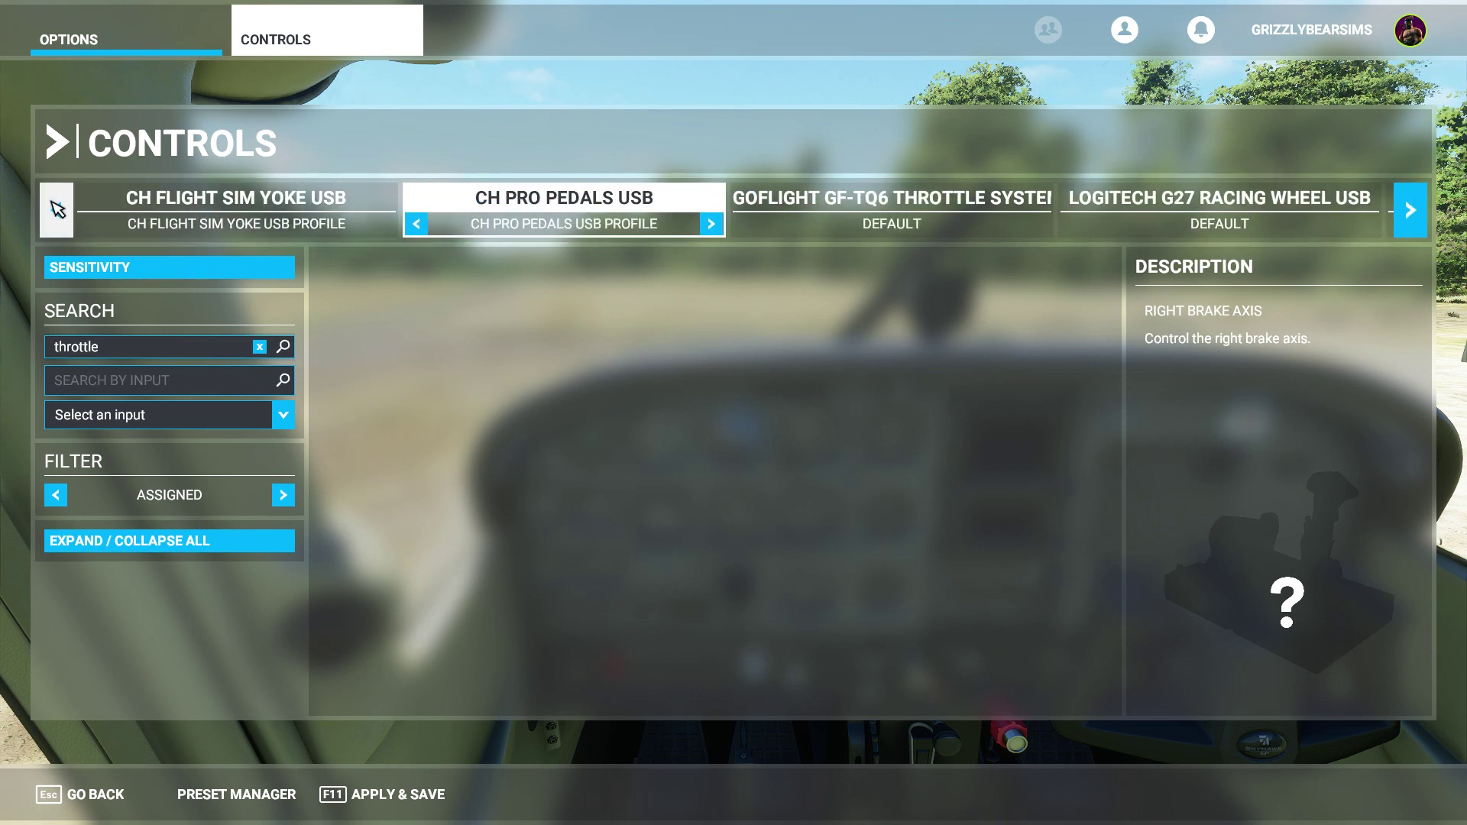
Try the pedals' Joystick L-Axis Z sensitivity at 0% and restore it to -65%
click(177, 279)
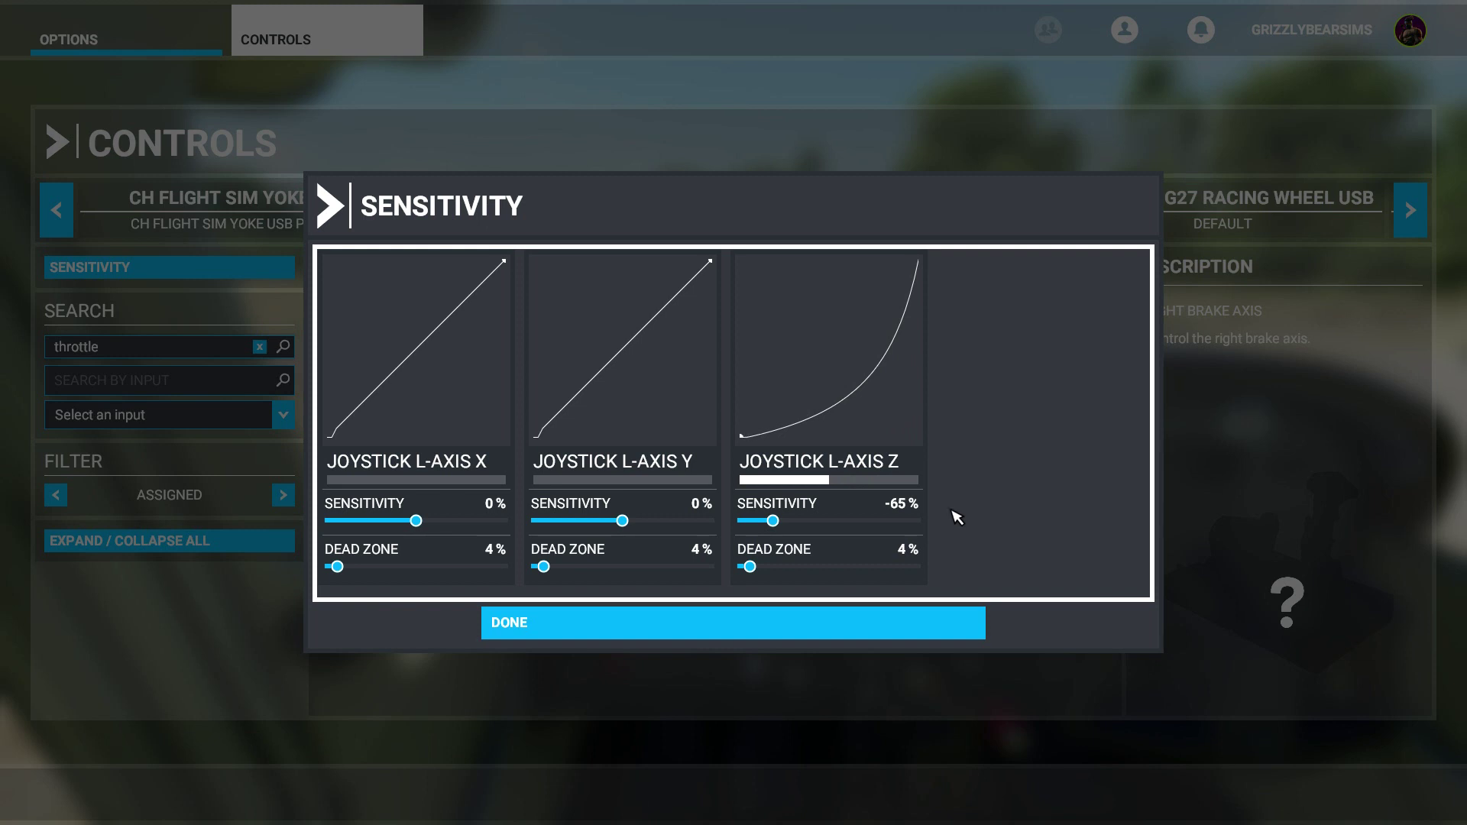
drag(783, 524, 828, 521)
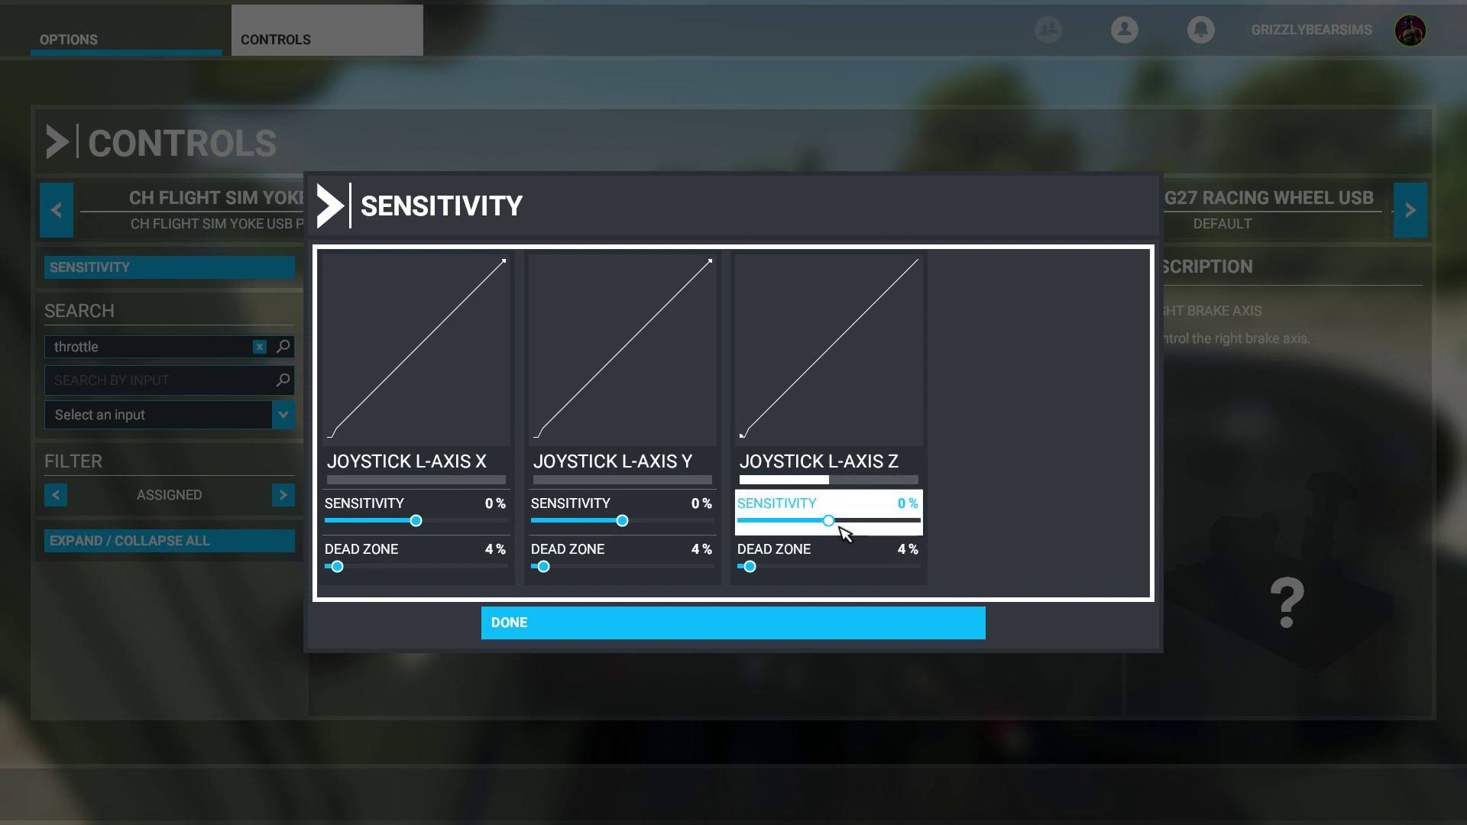
drag(840, 527, 778, 526)
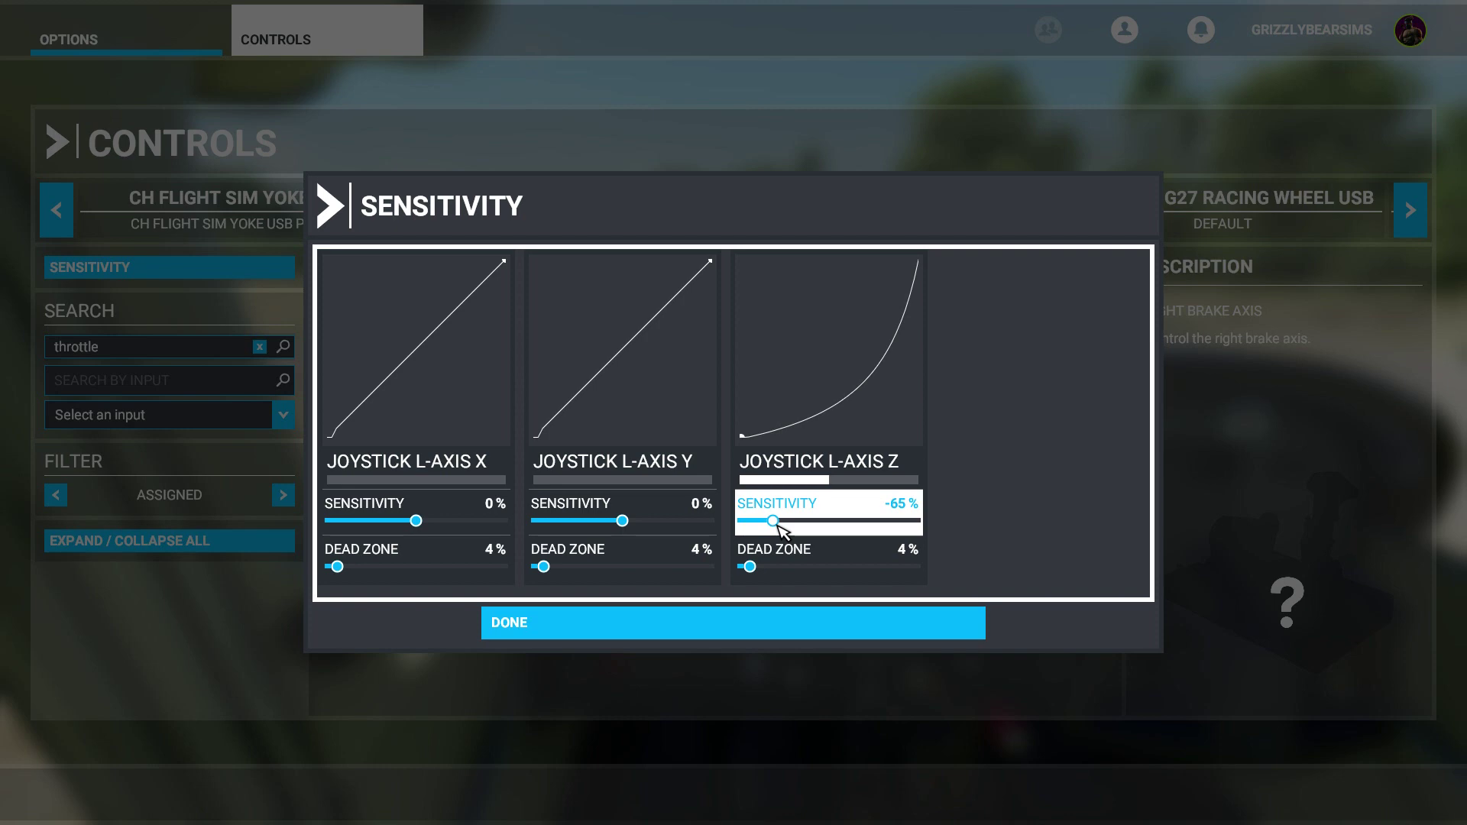
click(766, 622)
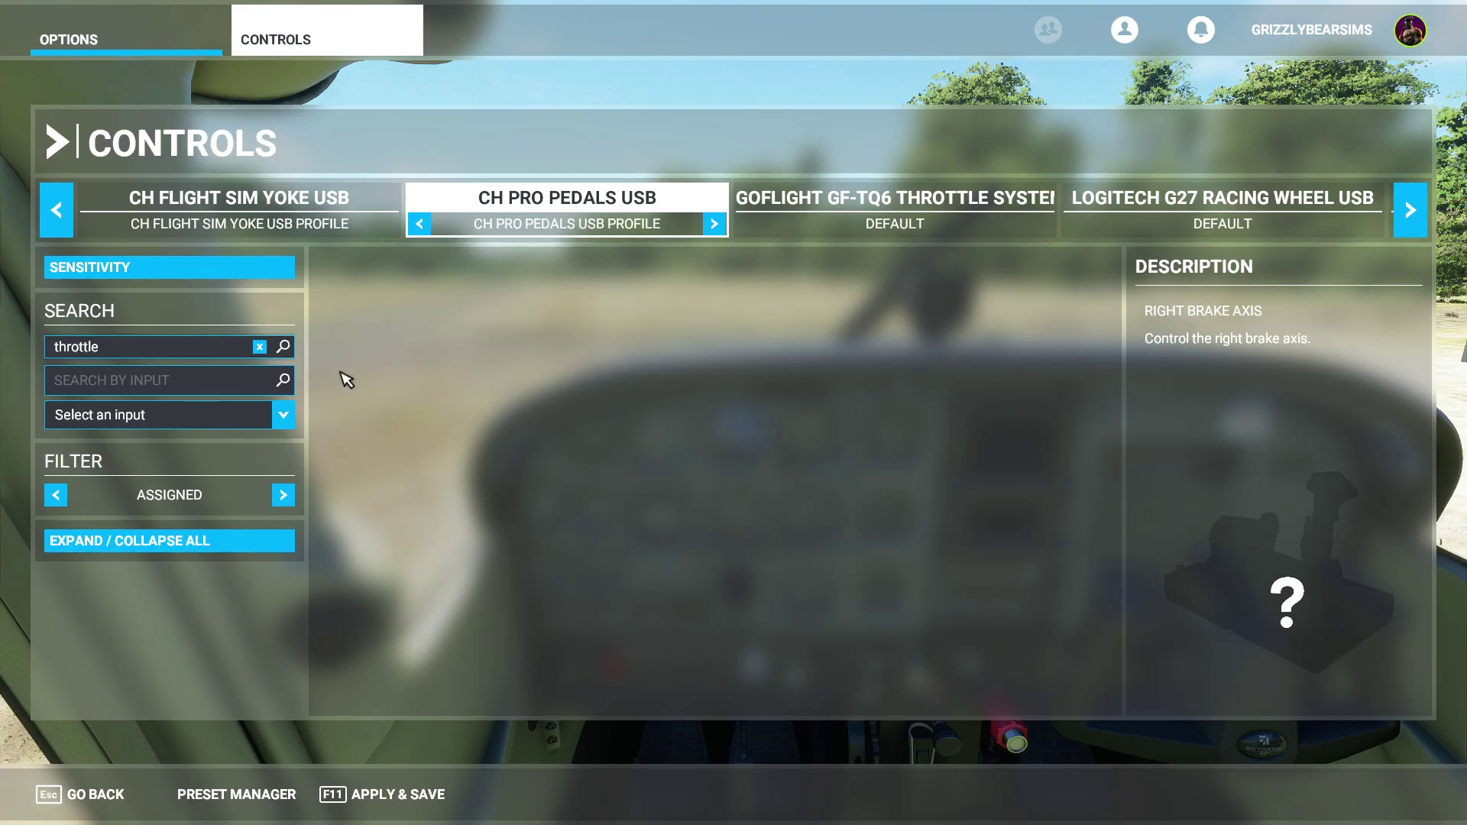
Set the CH Flight Sim Yoke's Joystick L-Axis Y sensitivity to 0% and return to the cockpit
click(219, 205)
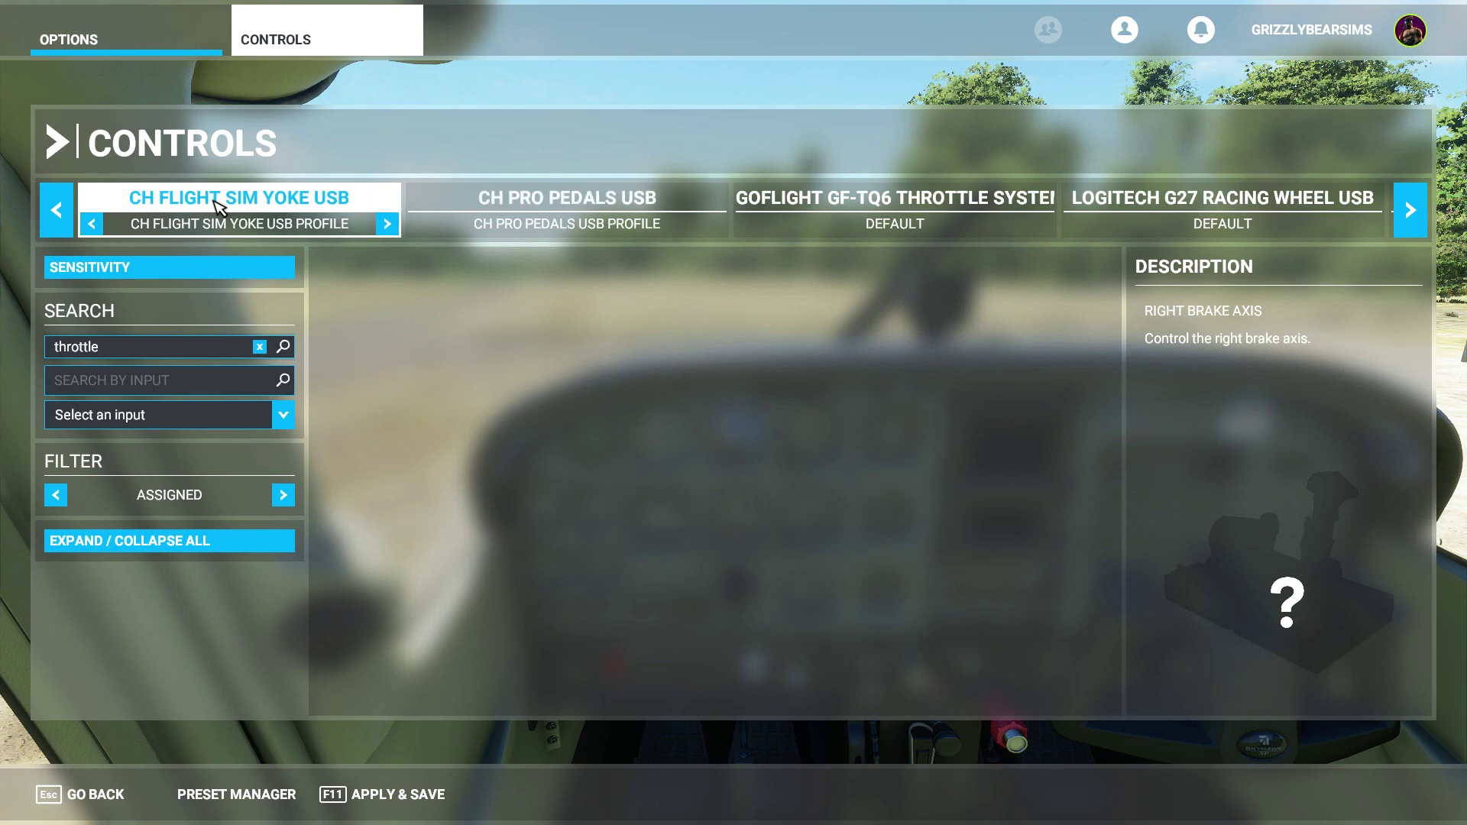
click(235, 269)
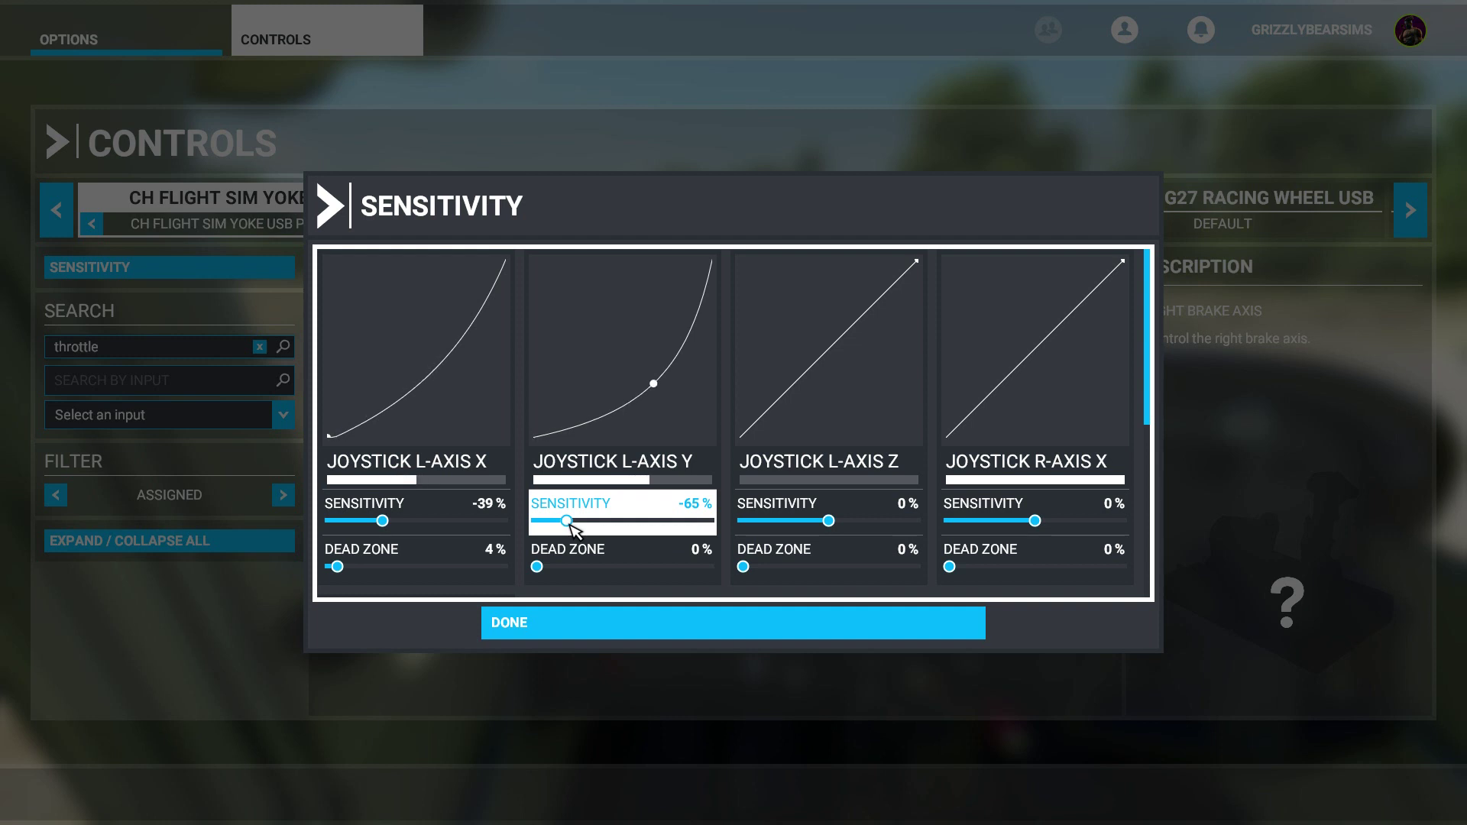
drag(568, 523, 623, 521)
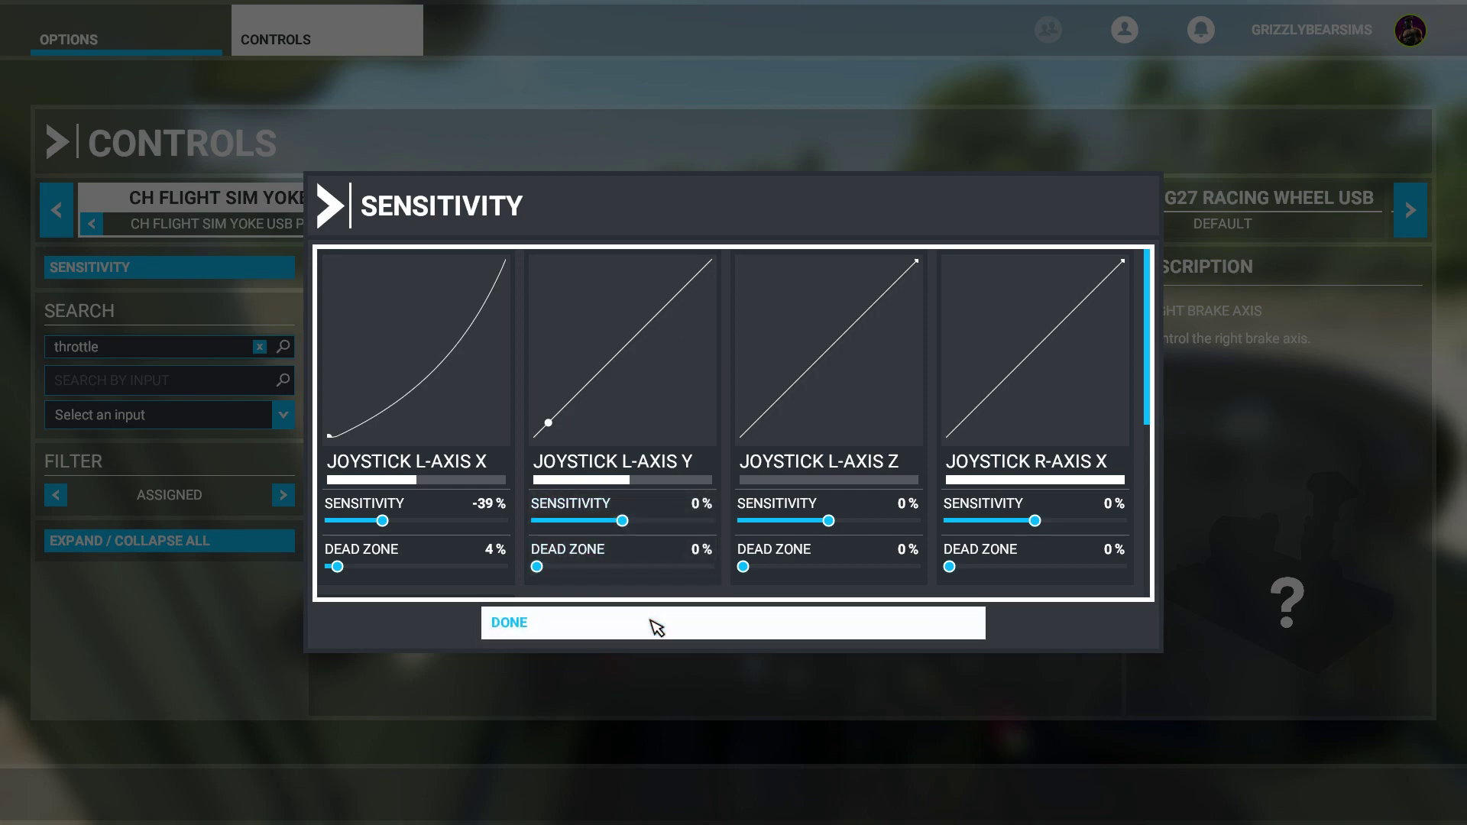
click(655, 623)
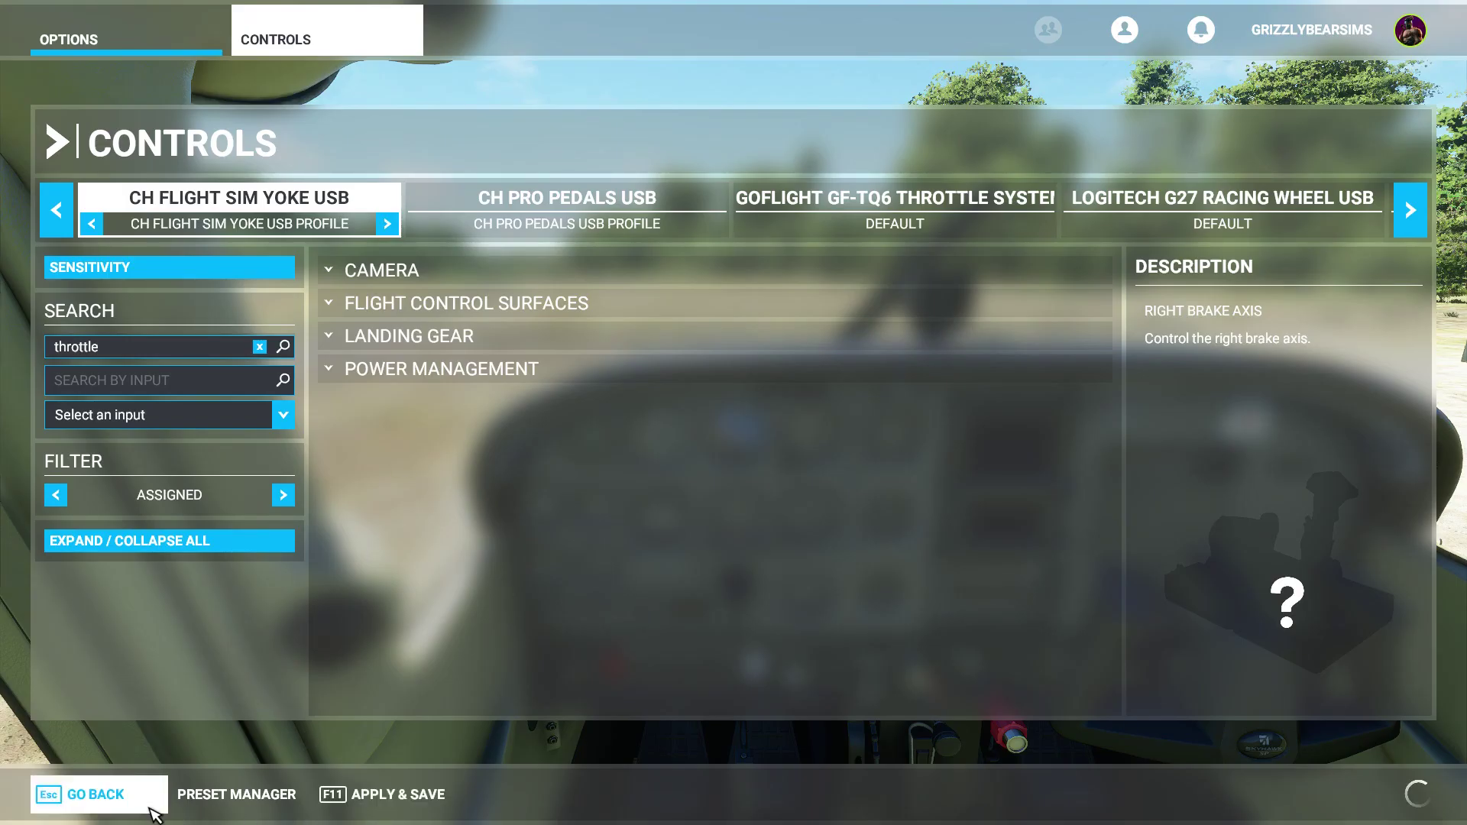
click(103, 808)
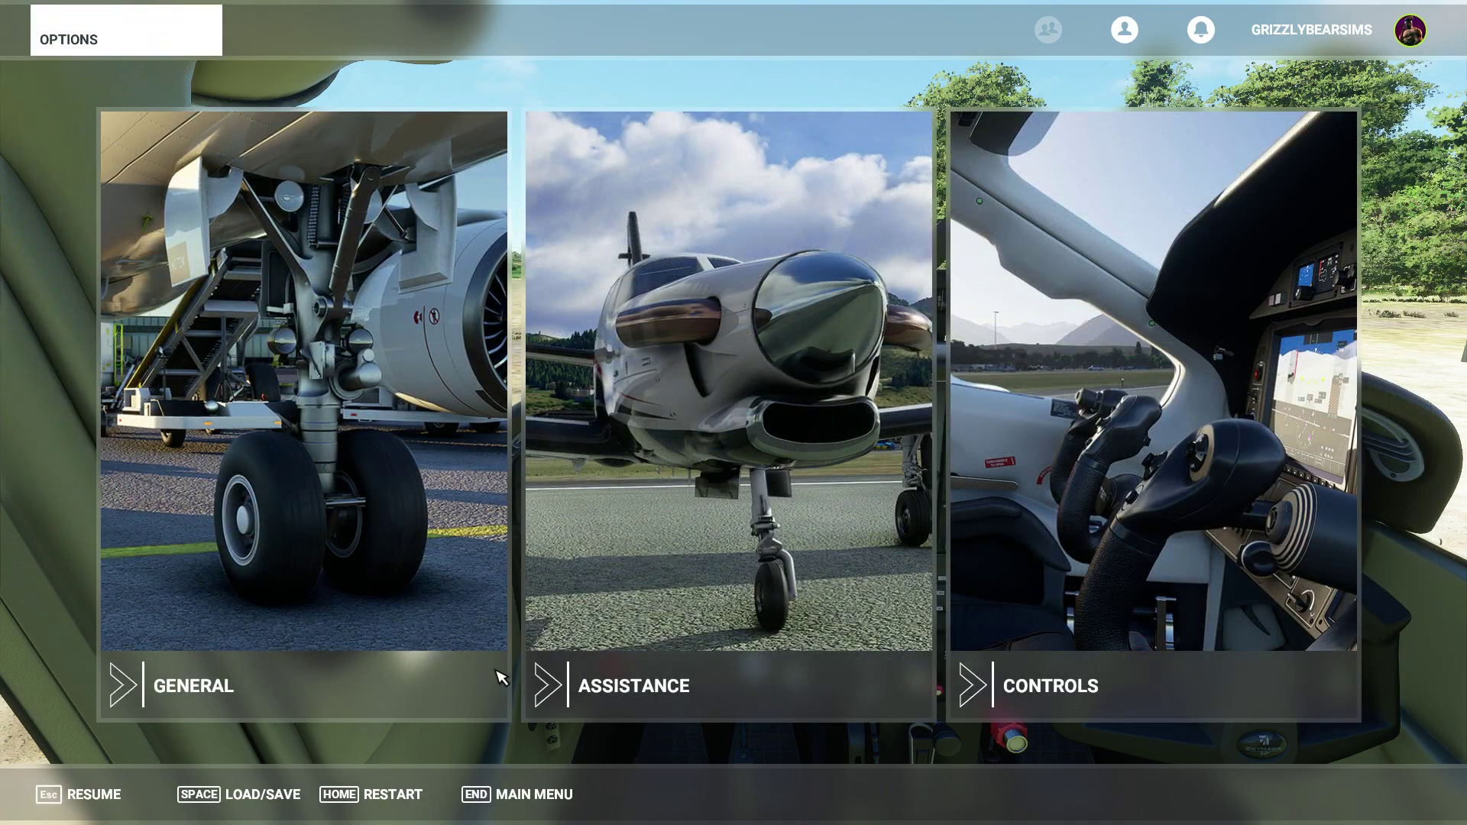
click(79, 795)
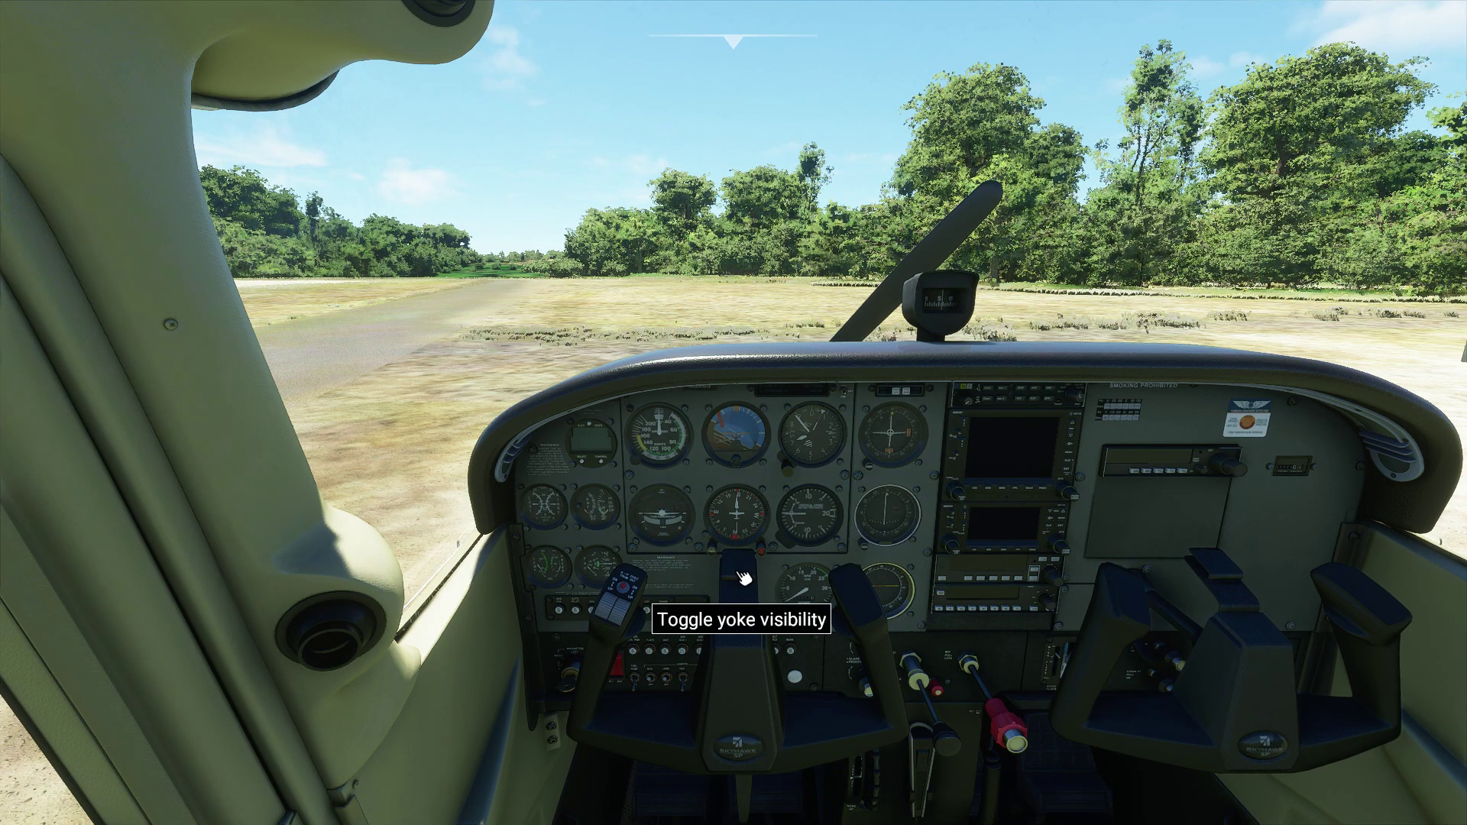
Set the CH Flight Sim Yoke's Joystick L-Axis Y sensitivity to -65%, and save the control settings before resuming the flight
key(Escape)
click(1120, 446)
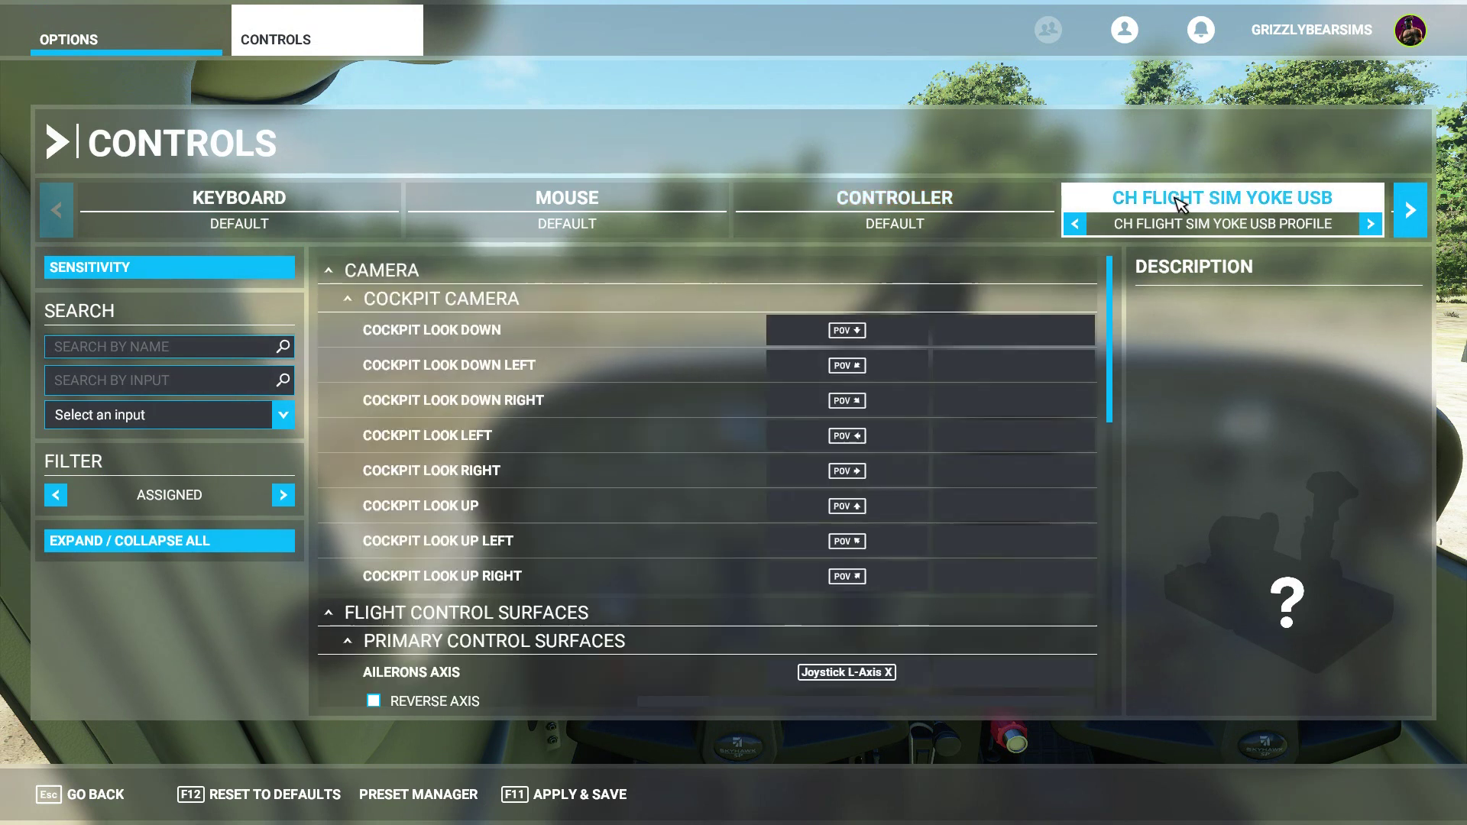
click(222, 272)
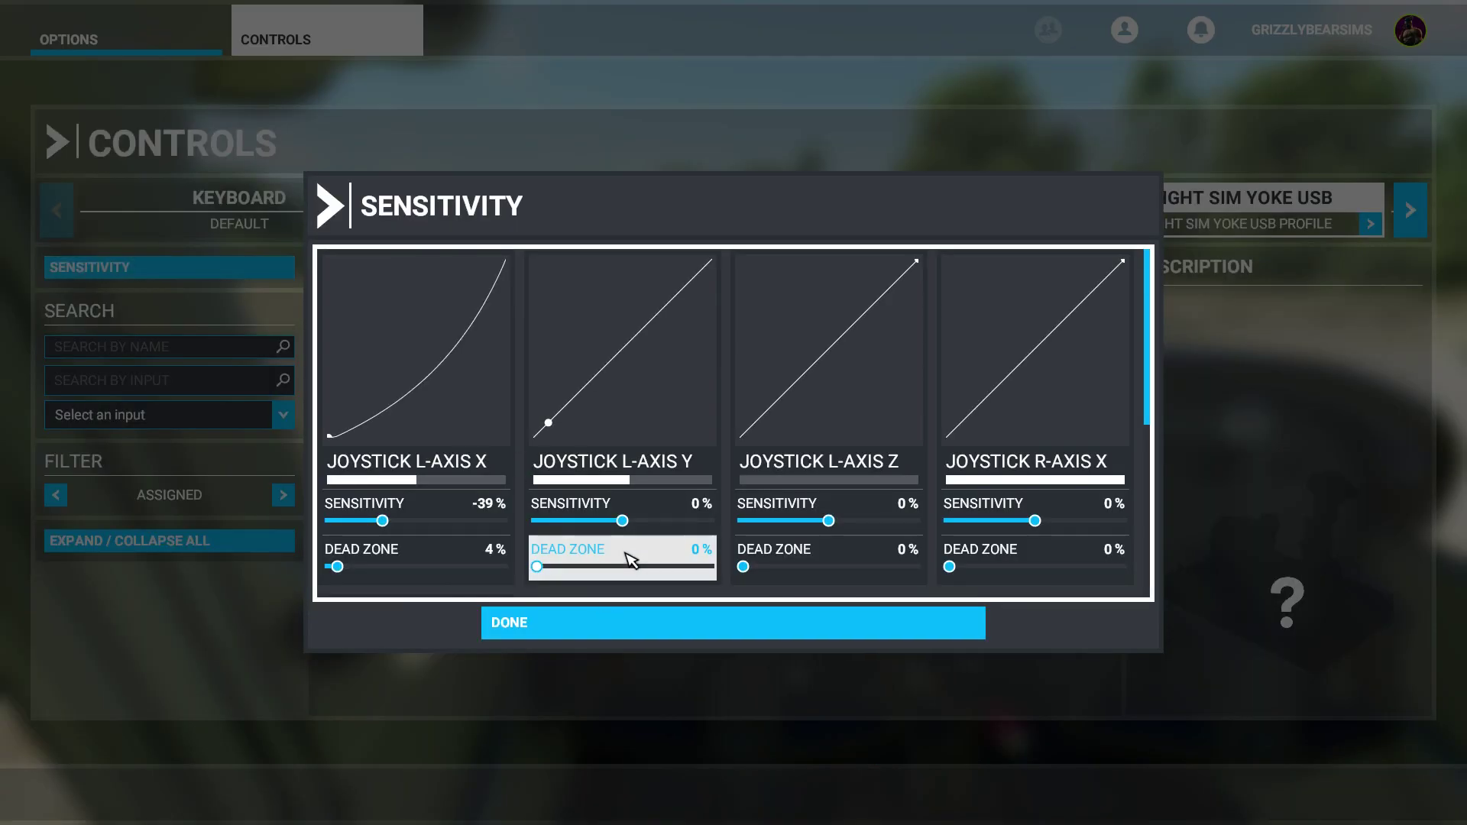
drag(626, 525, 572, 522)
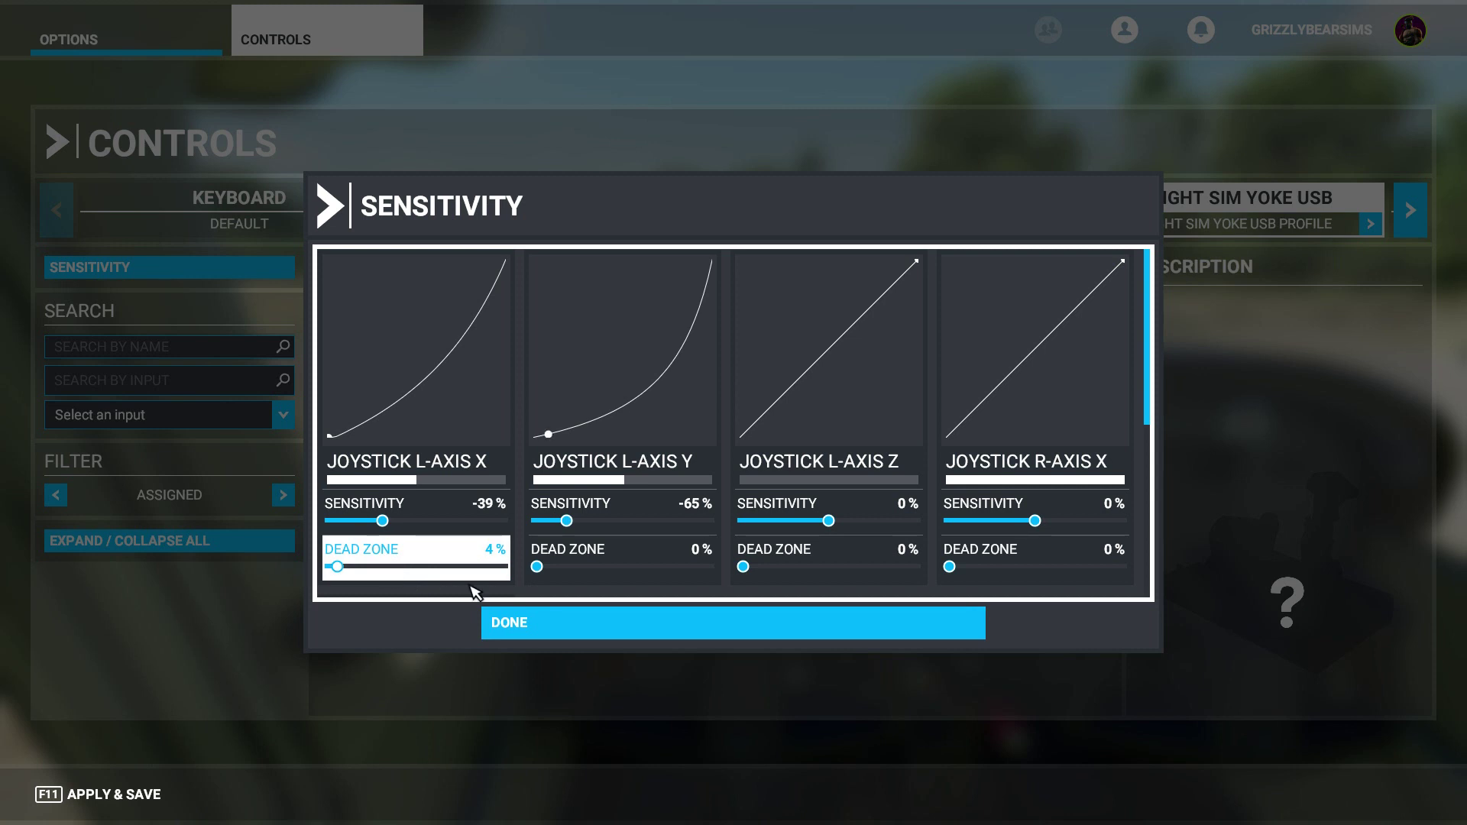
click(563, 627)
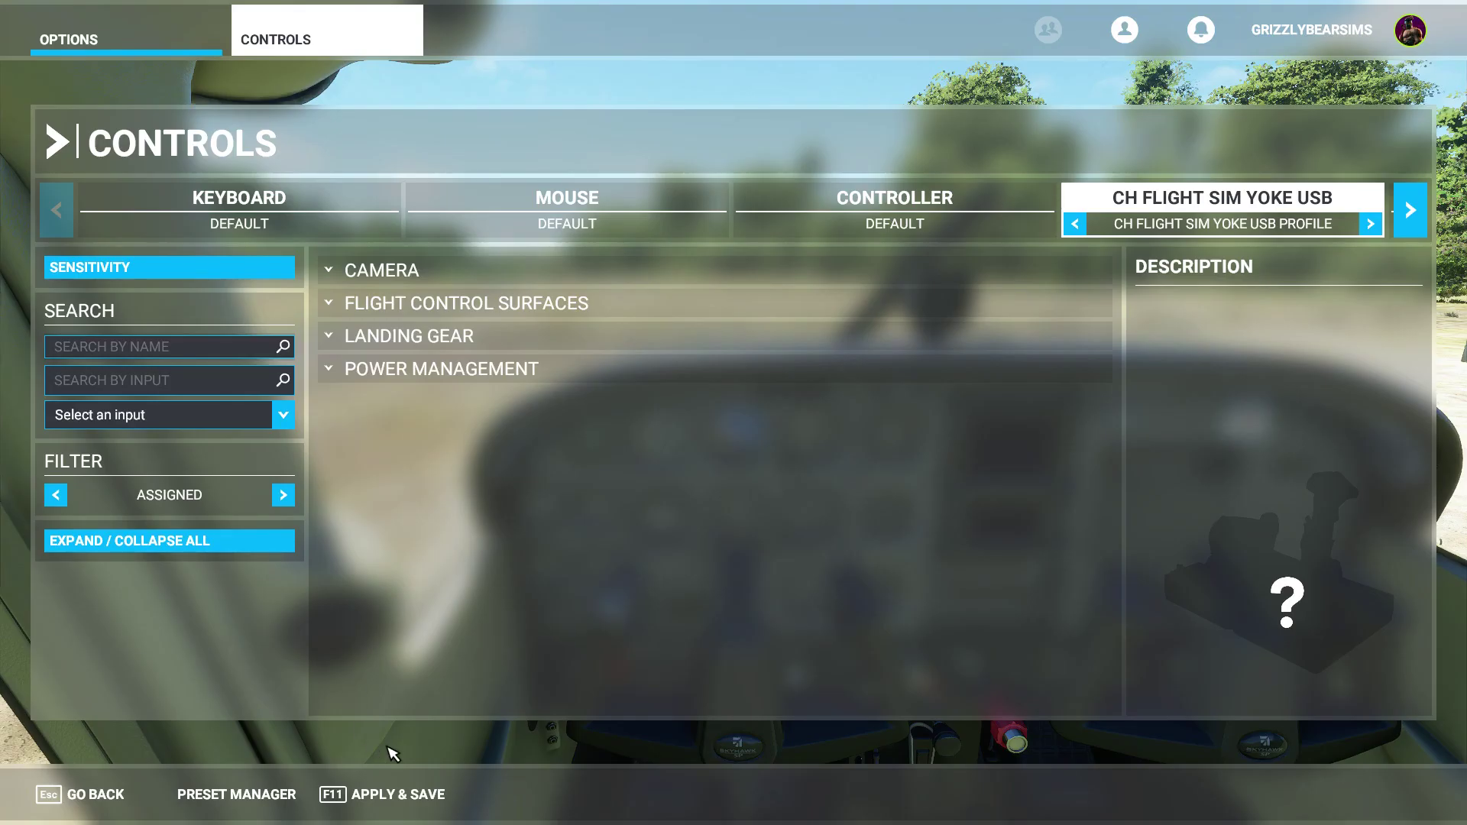
click(382, 803)
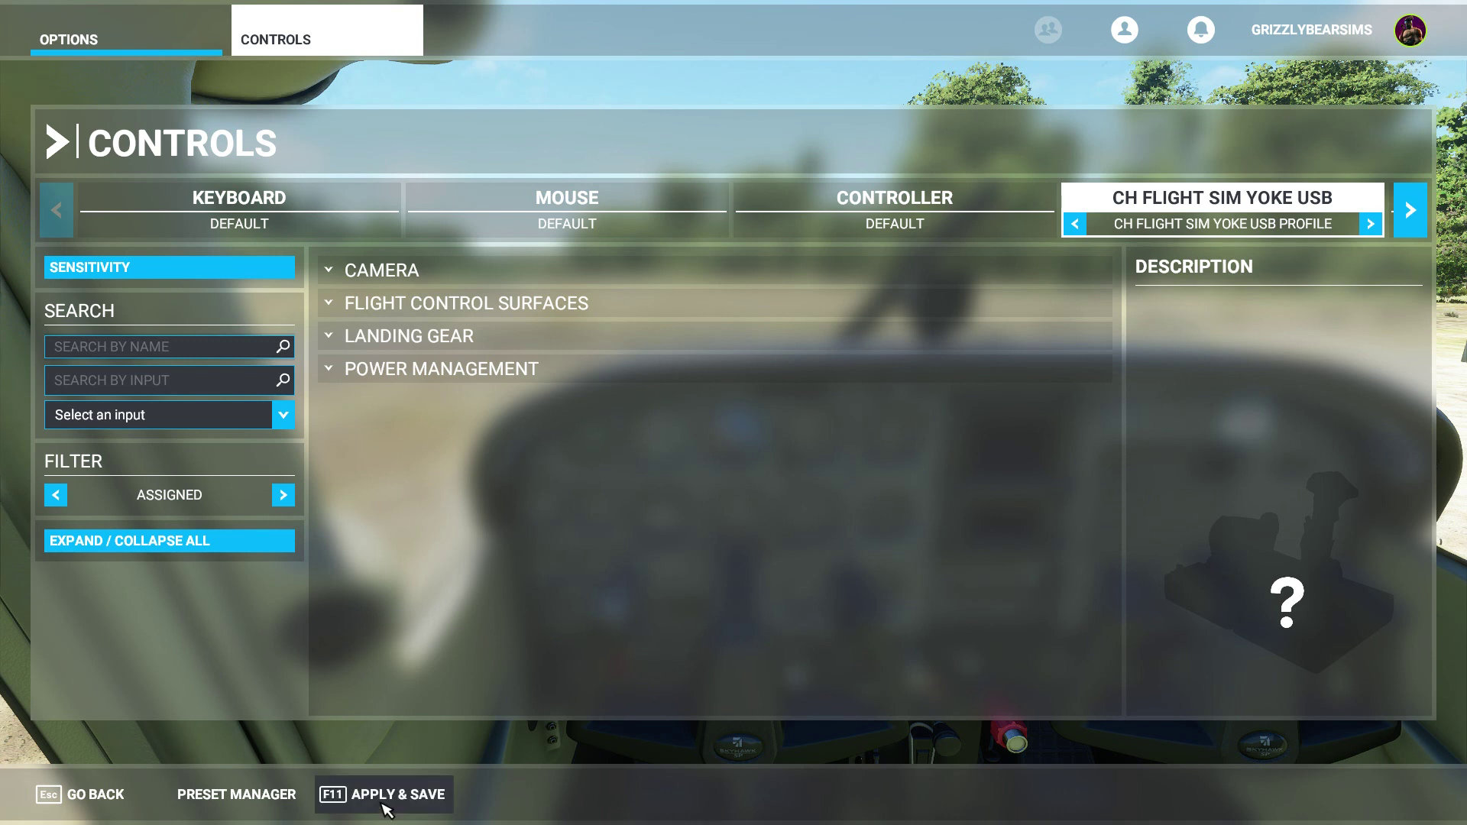
click(108, 802)
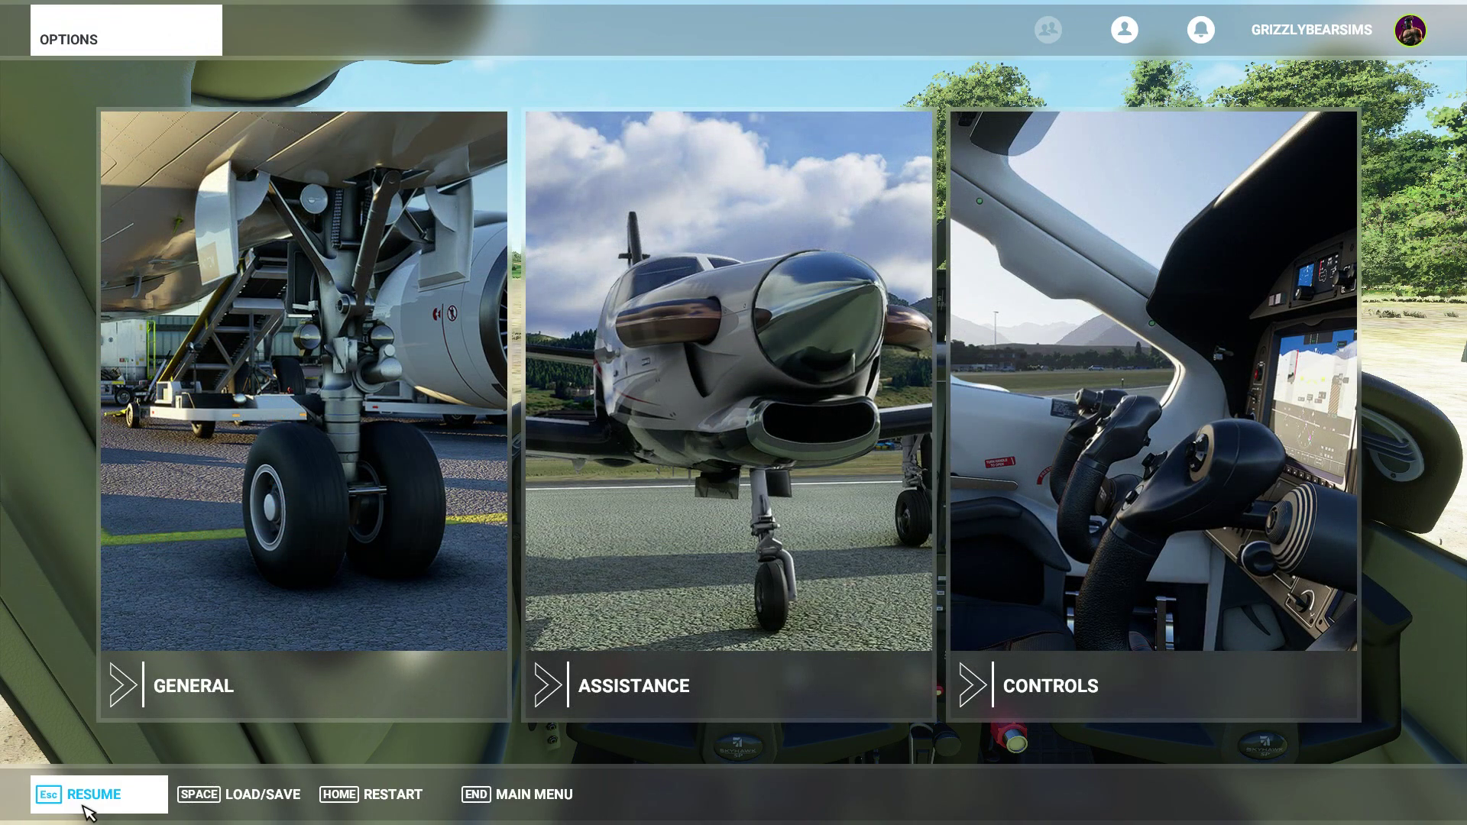
click(113, 793)
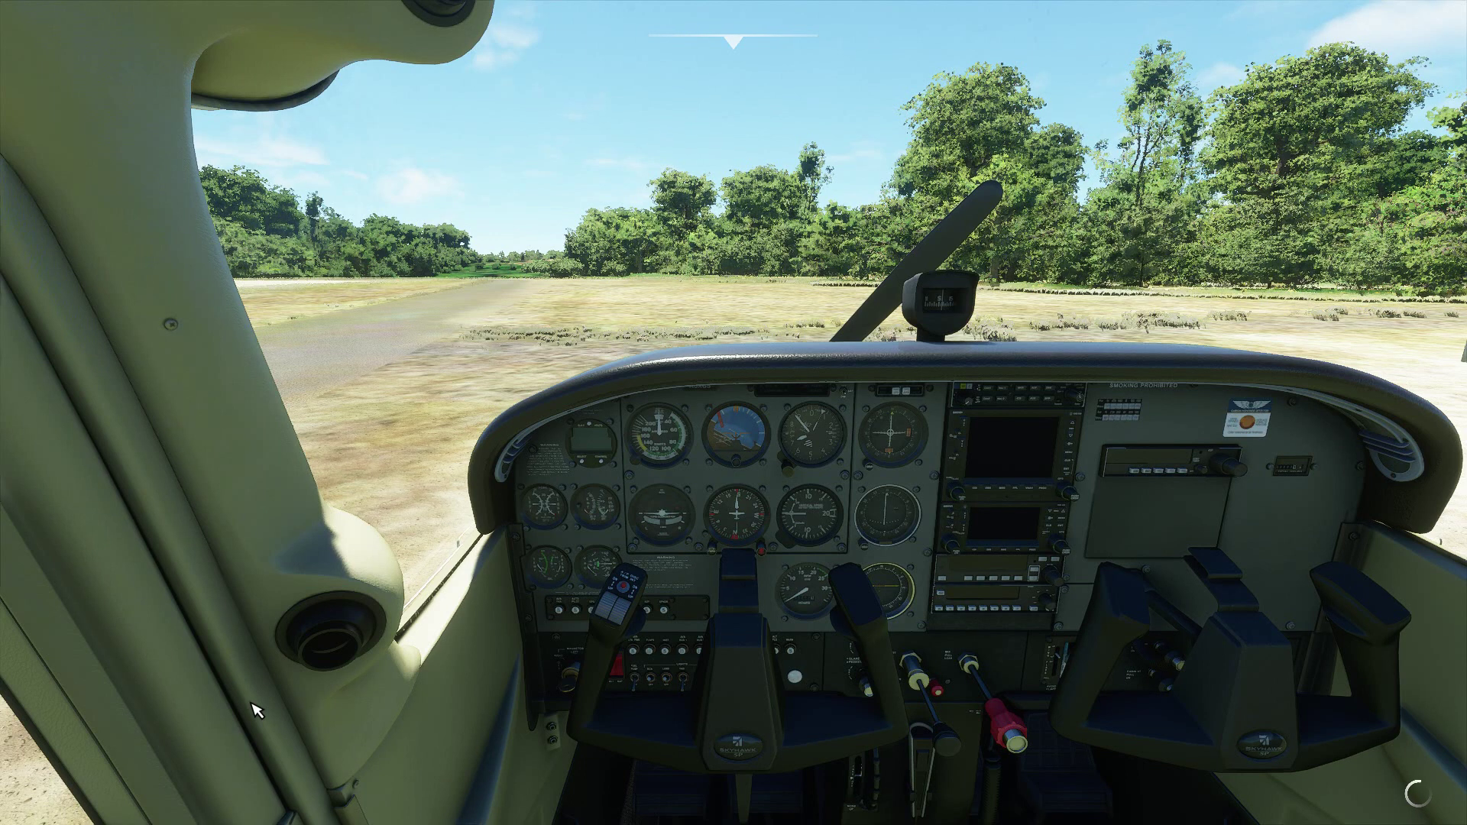